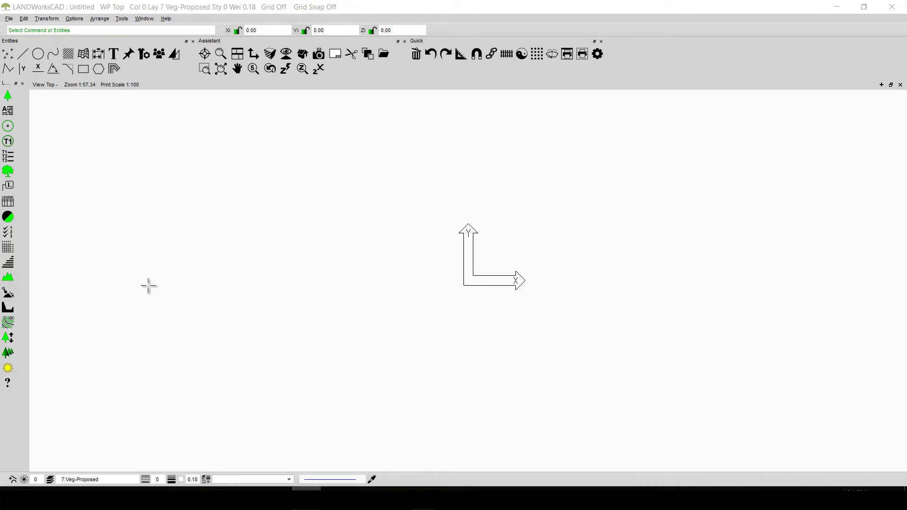
# Start a new drawing from a template and browse to the Template-Drawings folder inside the LANDWorksCAD-v7 folder.
pyautogui.click(9, 19)
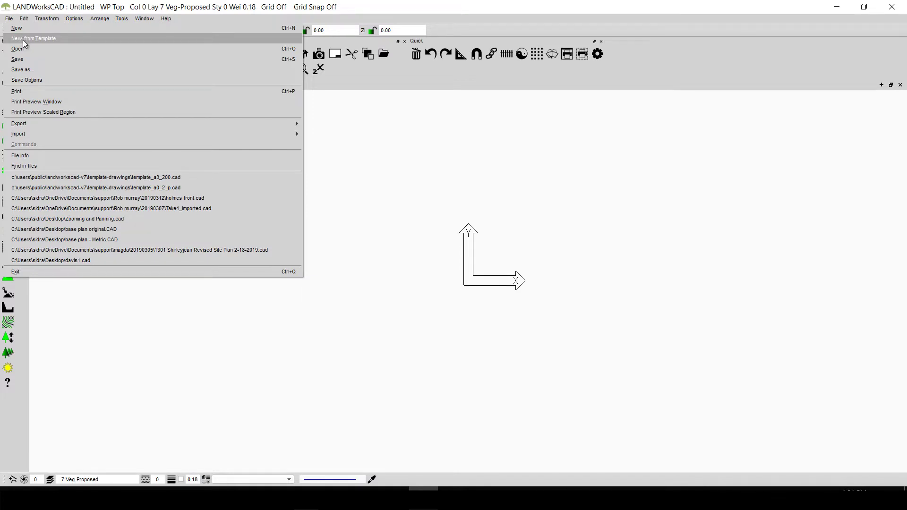
pyautogui.click(23, 40)
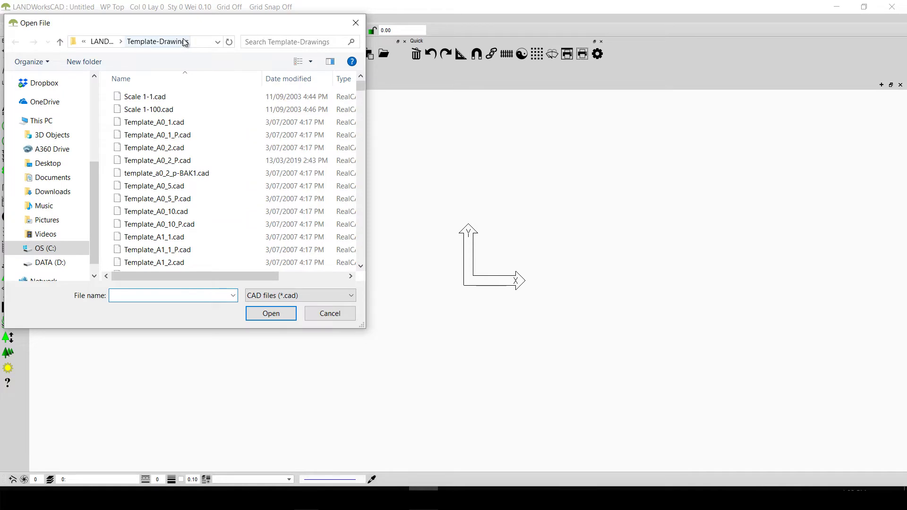
pyautogui.click(102, 42)
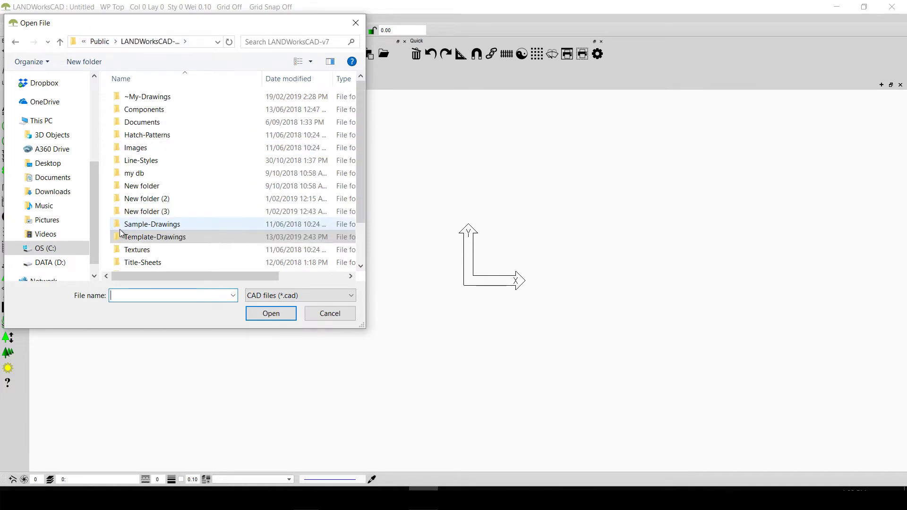
pyautogui.doubleClick(137, 237)
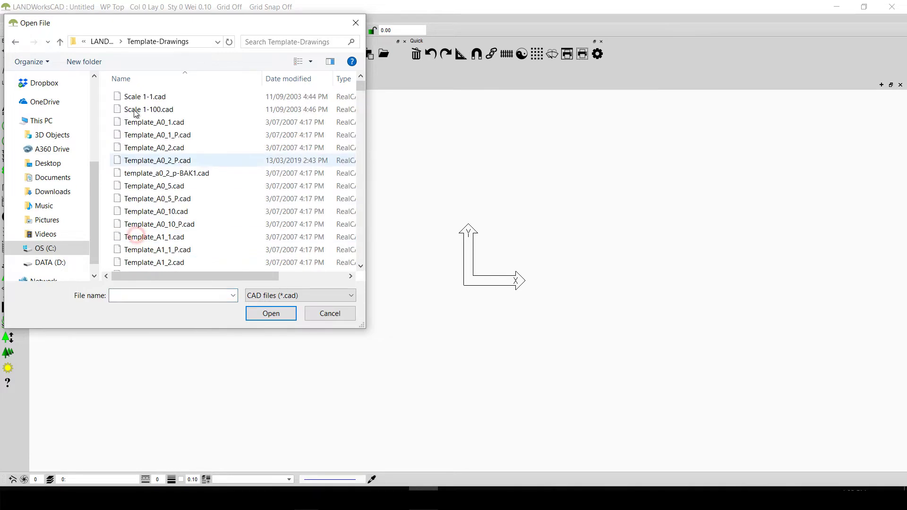
# Browse the available paper sizes and scales and open the template Template_A3_200.cad.
pyautogui.scroll(-14, 171, 207)
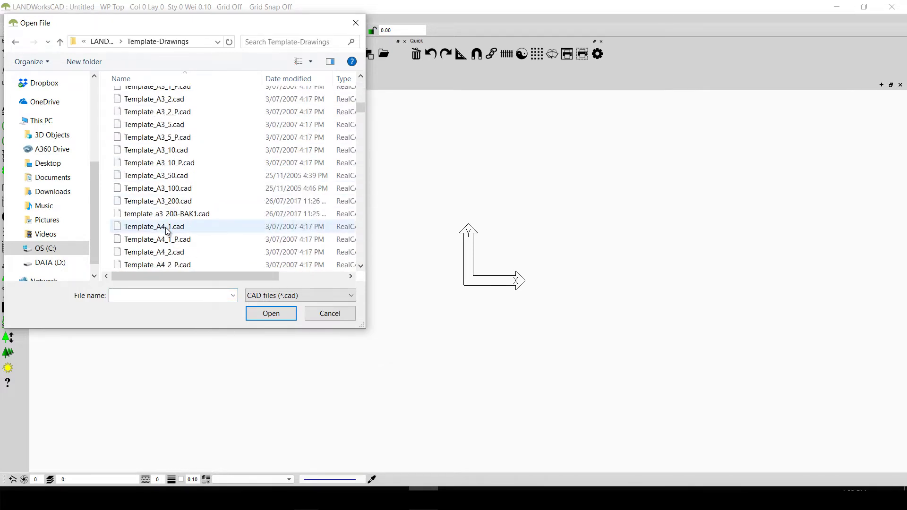
pyautogui.scroll(-16, 168, 232)
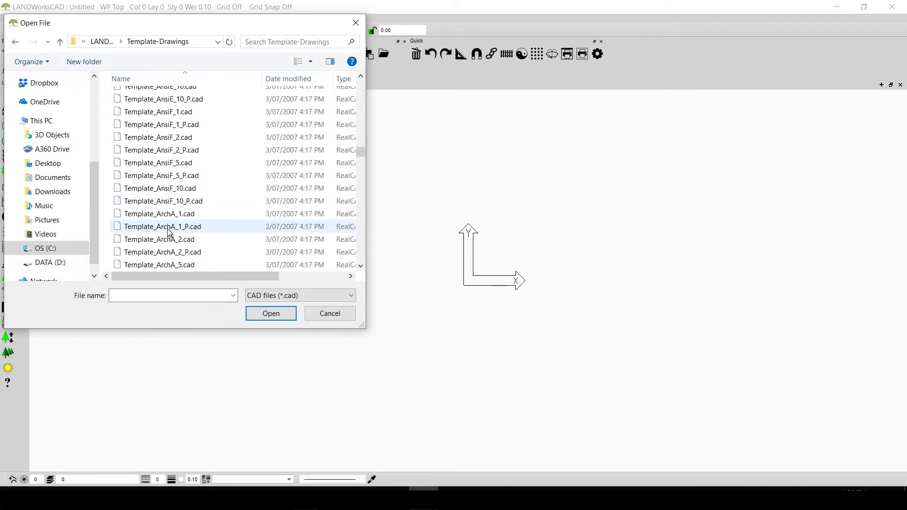
pyautogui.scroll(5, 169, 231)
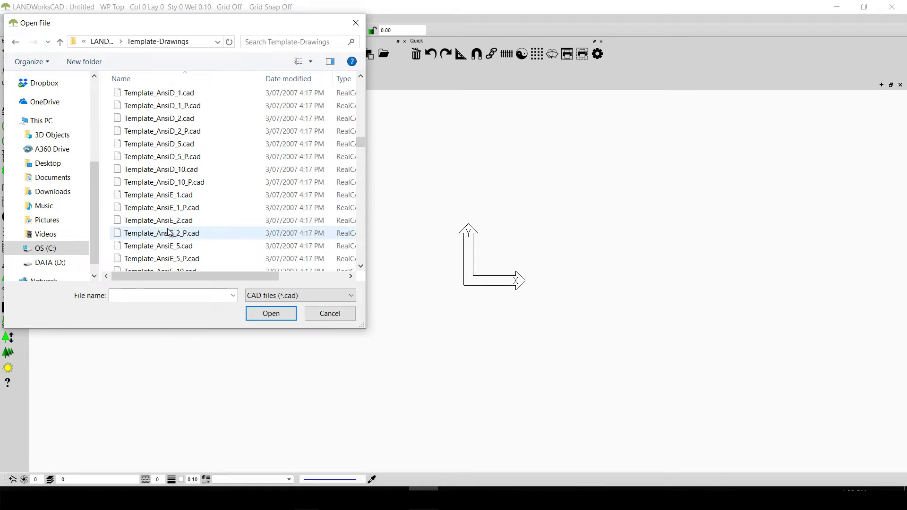
pyautogui.scroll(20, 169, 231)
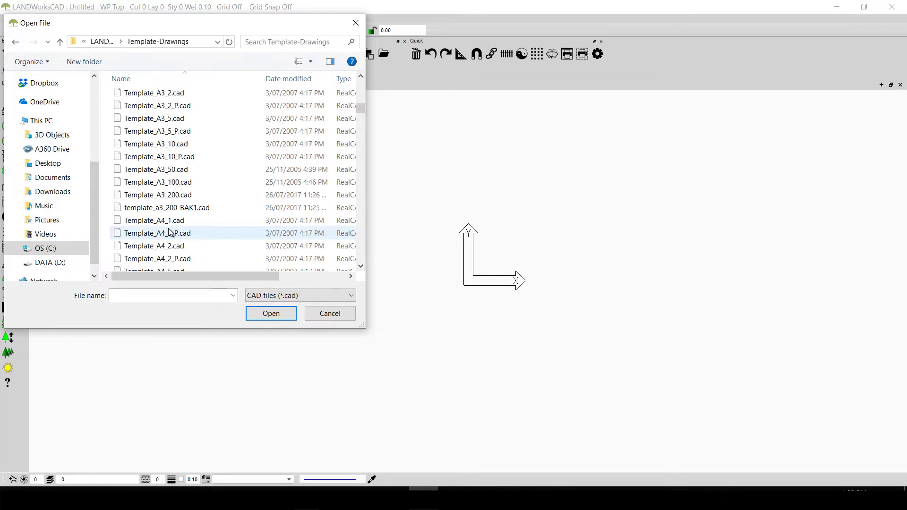
pyautogui.scroll(2, 169, 232)
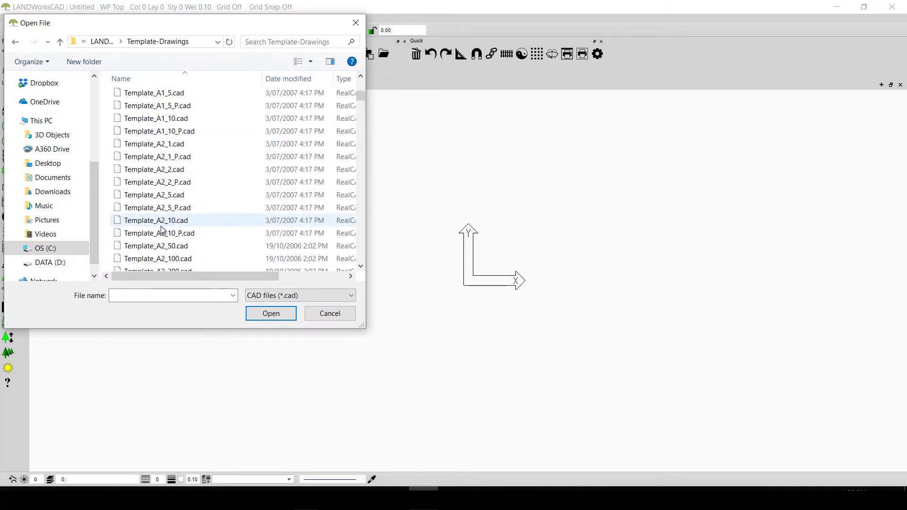
pyautogui.scroll(-3, 162, 232)
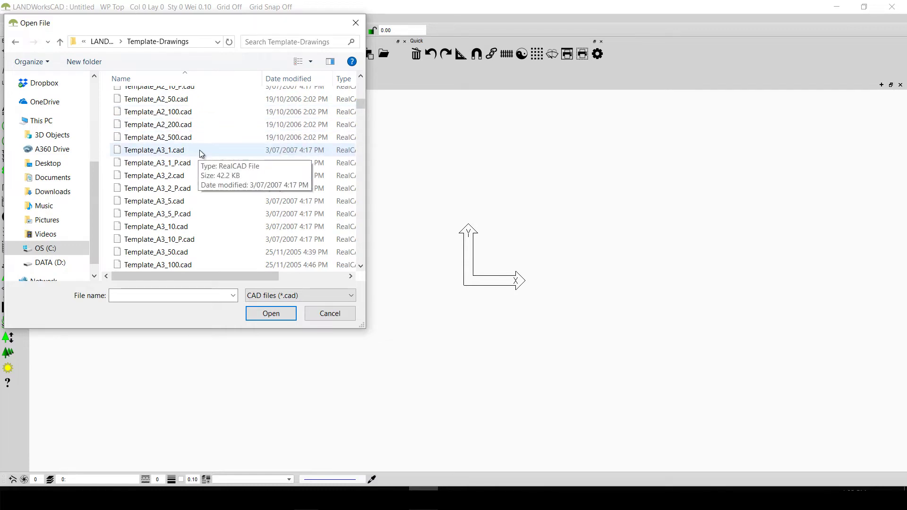
pyautogui.scroll(-2, 201, 155)
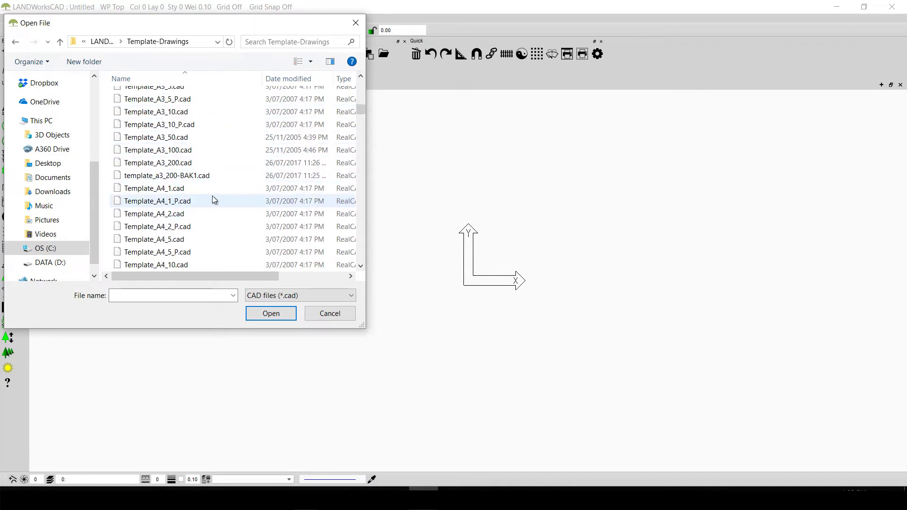
pyautogui.scroll(6, 212, 195)
pyautogui.scroll(-5, 212, 196)
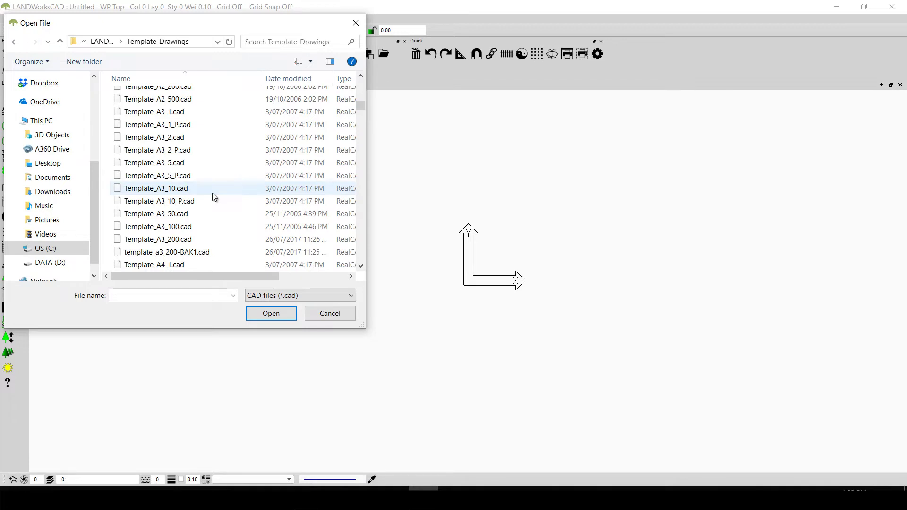
pyautogui.scroll(-2, 194, 203)
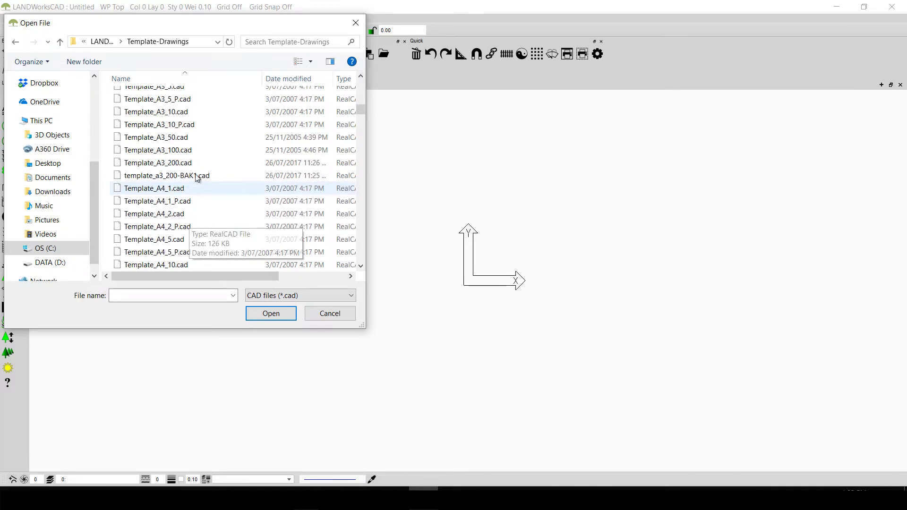
pyautogui.doubleClick(164, 163)
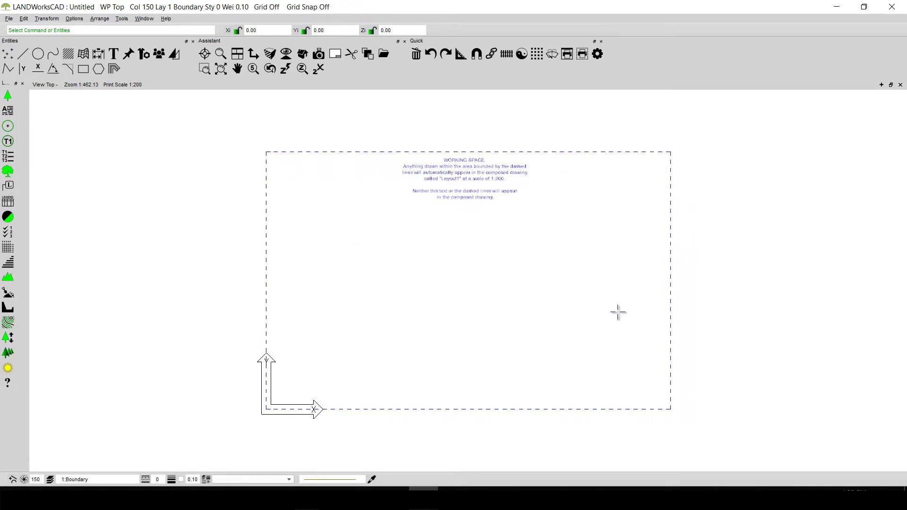
# Tile the windows so the Top view and Layout1 are shown side by side.
pyautogui.click(141, 19)
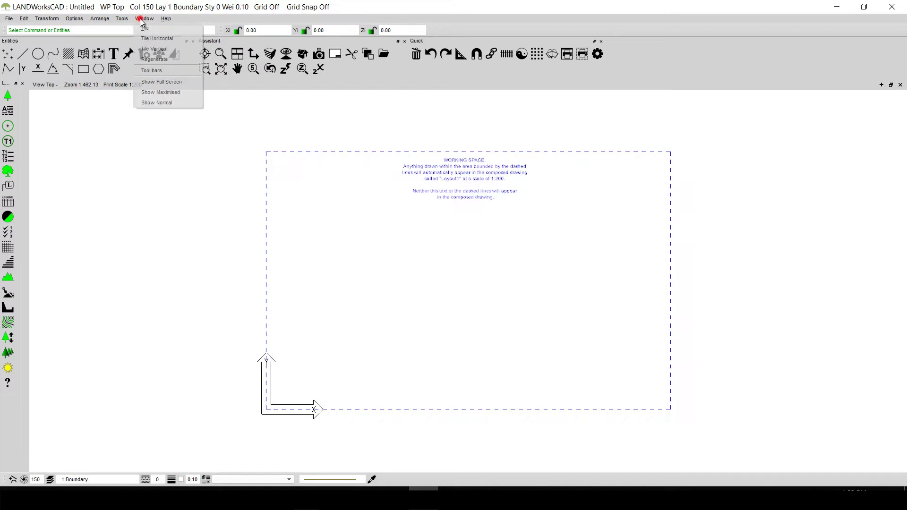
pyautogui.click(144, 29)
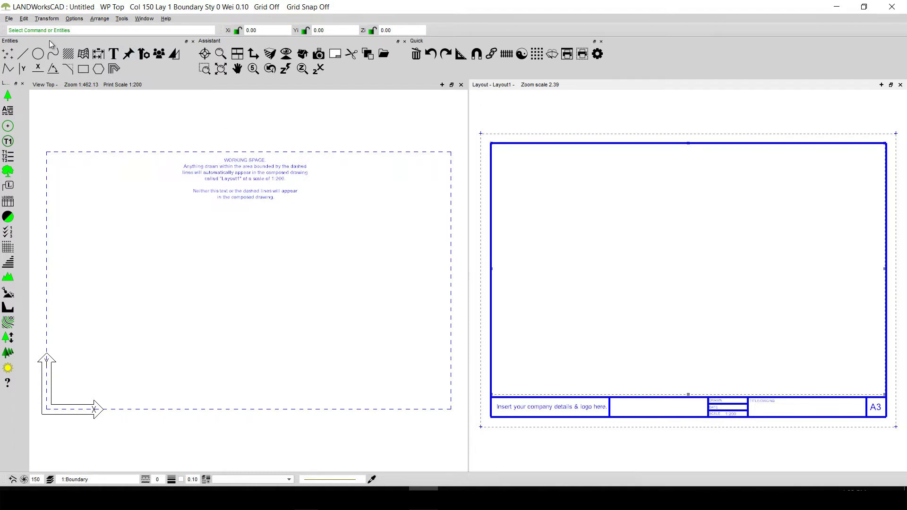
# Draw a closed, roughly rectangular outline with connected lines inside the dashed working space, below the note text.
pyautogui.click(21, 55)
pyautogui.click(8, 69)
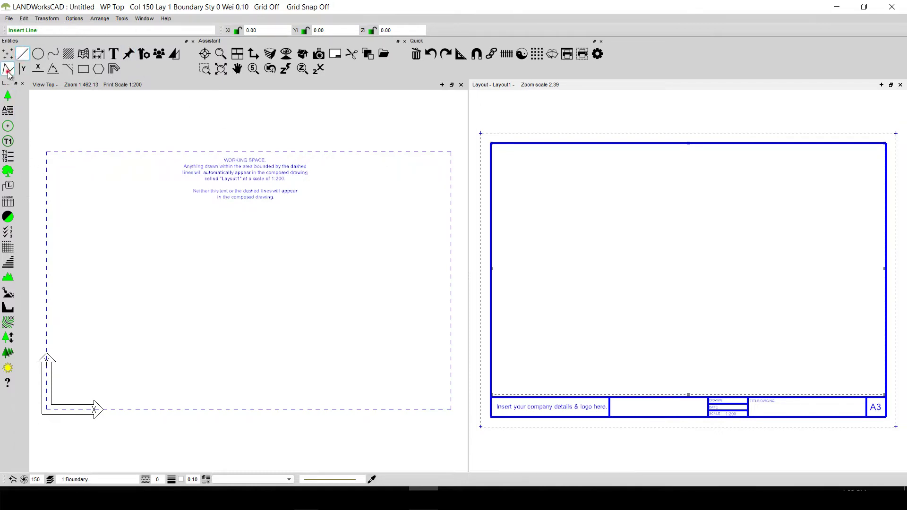
pyautogui.click(130, 211)
pyautogui.click(433, 215)
pyautogui.click(430, 368)
pyautogui.click(130, 368)
pyautogui.click(130, 211)
pyautogui.press('Escape')
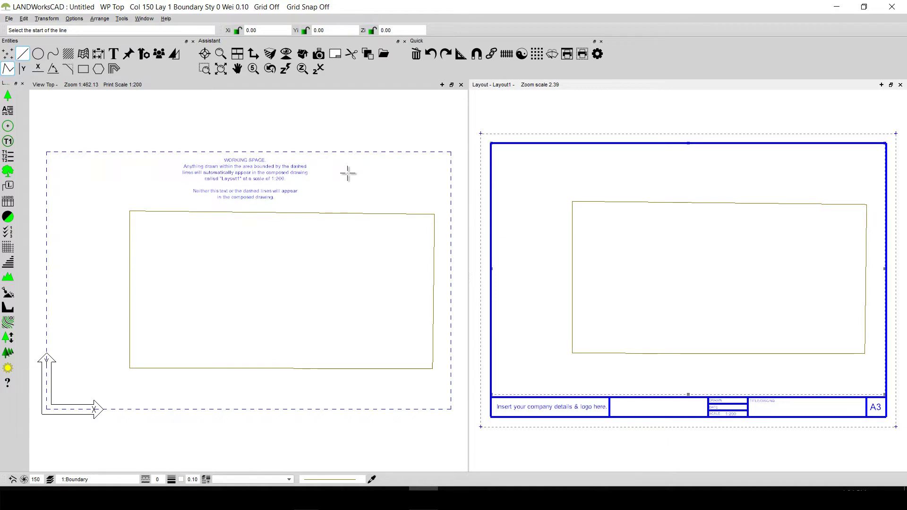
# Draw a second closed four-sided outline with connected lines above the first, crossing the dashed upper edge of the working space.
pyautogui.click(7, 70)
pyautogui.click(124, 102)
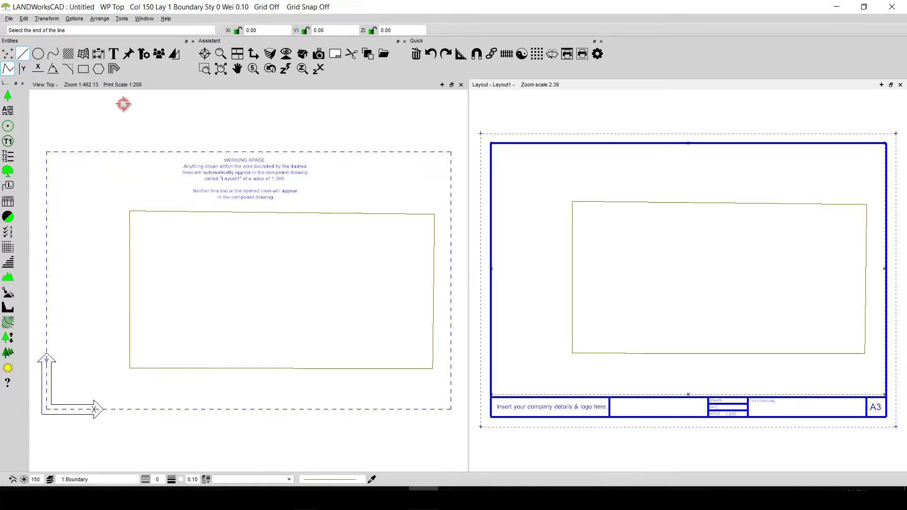
pyautogui.click(426, 101)
pyautogui.click(426, 192)
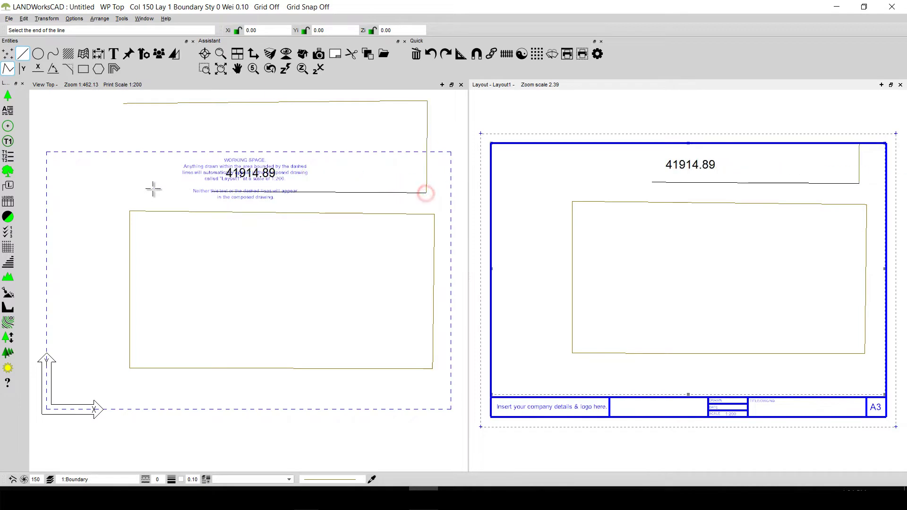
pyautogui.click(130, 183)
pyautogui.click(126, 104)
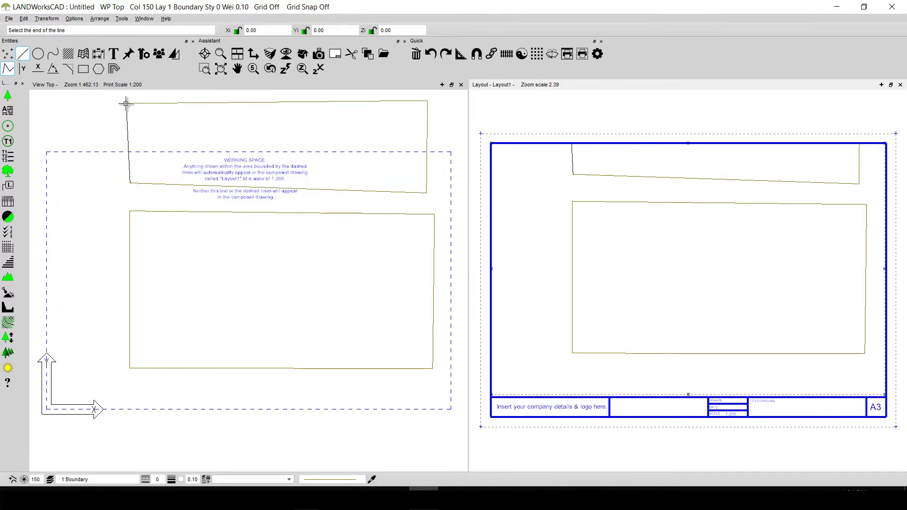
pyautogui.click(126, 104)
pyautogui.rightClick(181, 127)
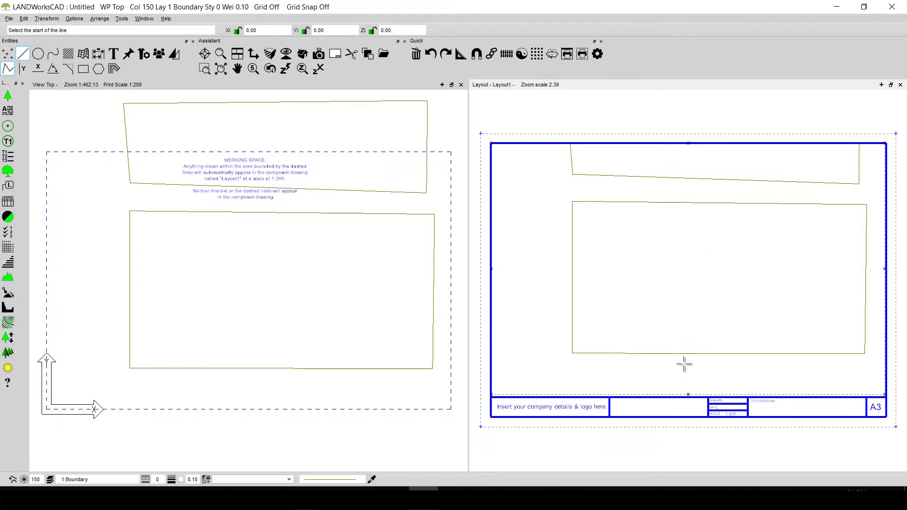
# Set the scale of the Top drawing view in Layout1 to 500.
pyautogui.doubleClick(688, 394)
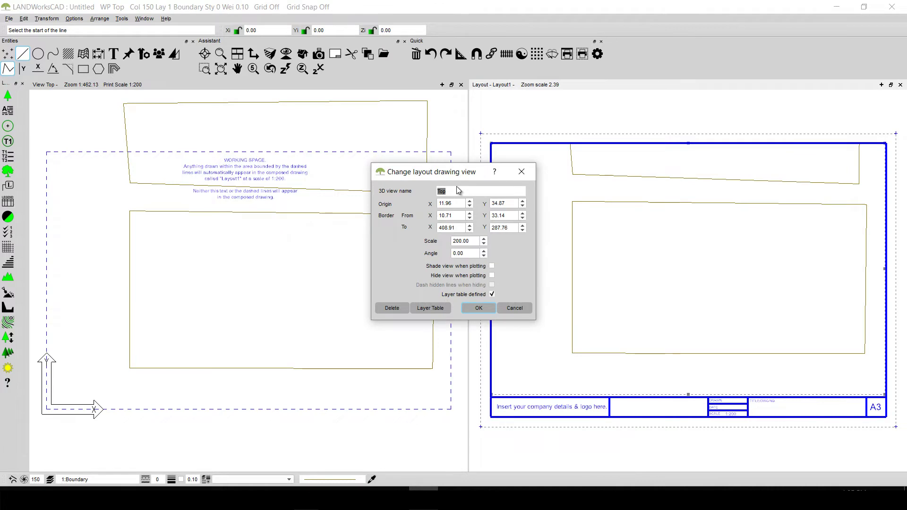
pyautogui.click(459, 242)
pyautogui.click(456, 241)
pyautogui.click(485, 309)
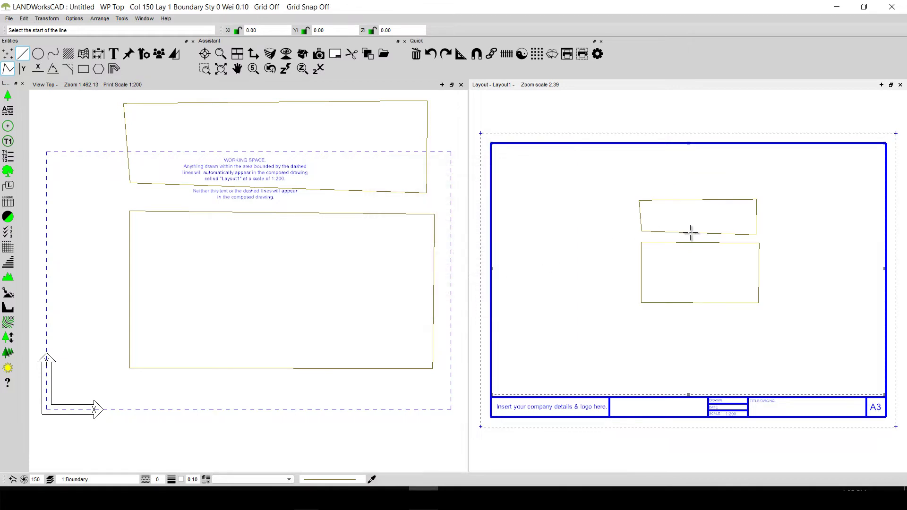
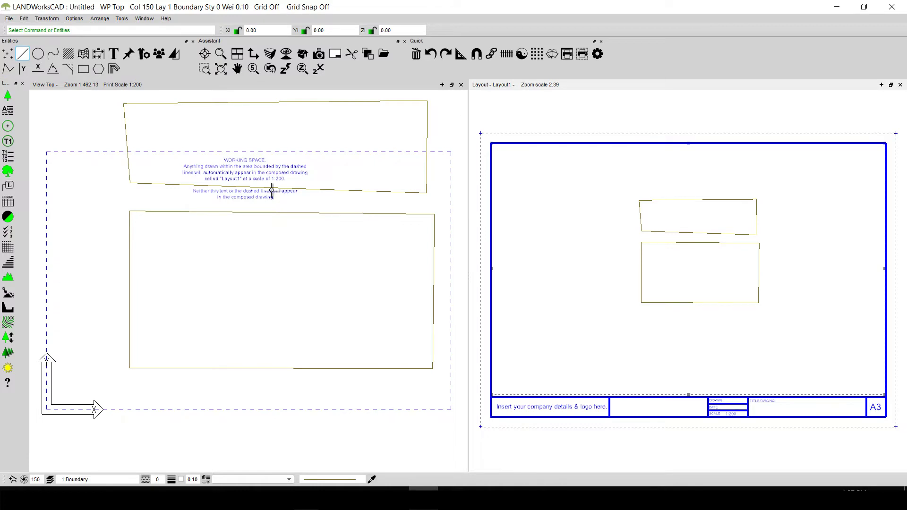
# Move the WORKING SPACE note up above the dashed upper edge of the working space.
pyautogui.click(246, 169)
pyautogui.moveTo(251, 139); pyautogui.dragTo(256, 105)
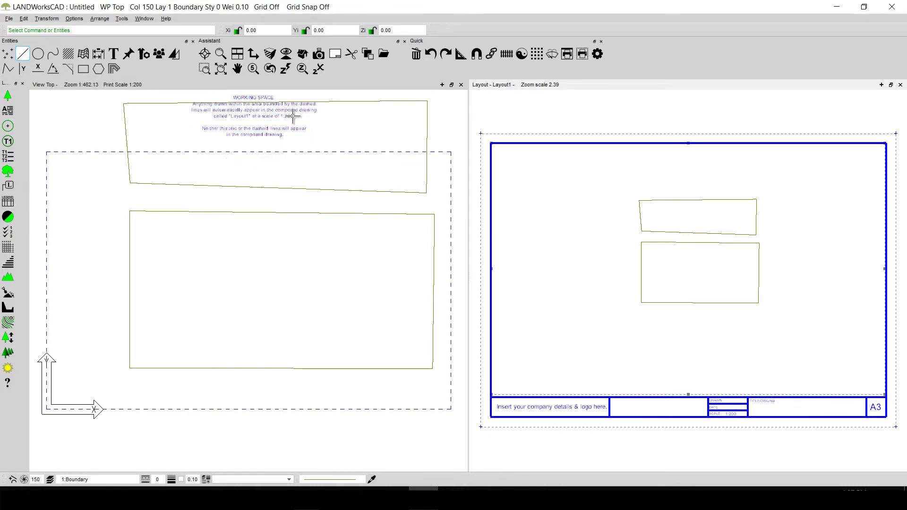
# Check the properties and layer of the dashed line along the working space's upper edge, then close them unchanged.
pyautogui.click(234, 151)
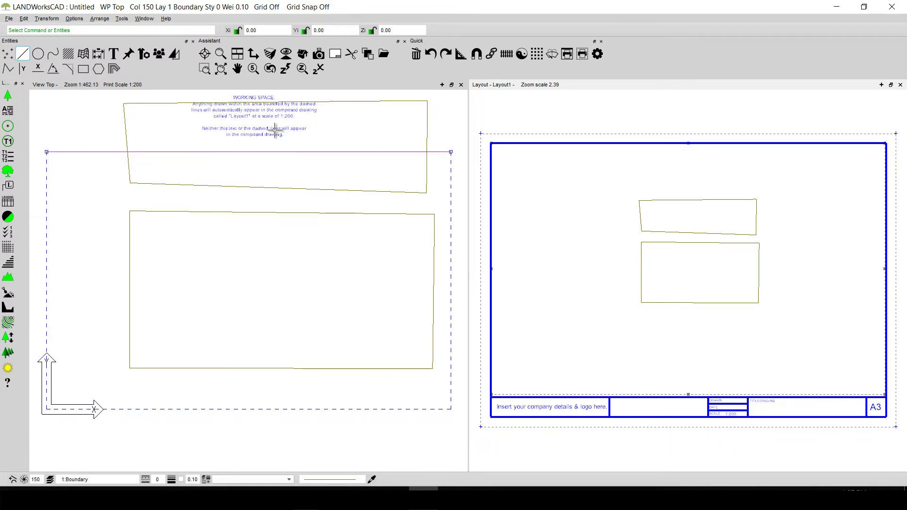
pyautogui.doubleClick(241, 152)
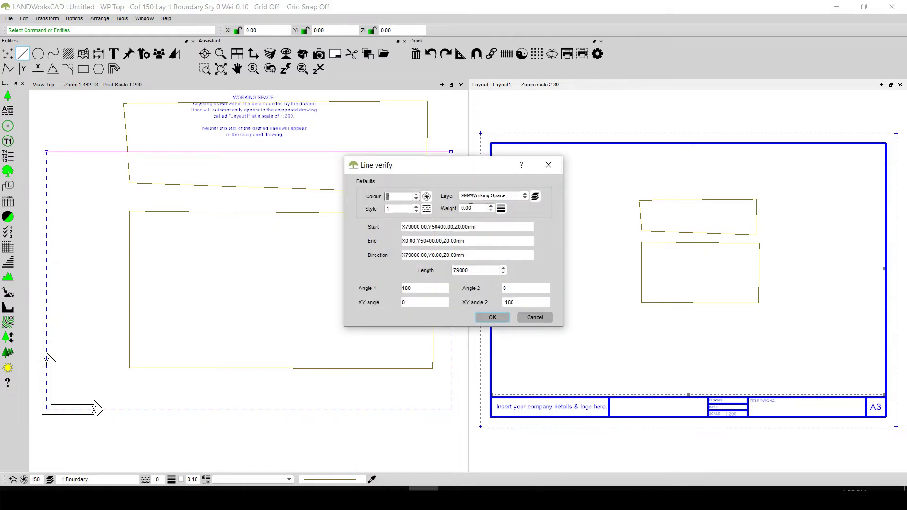
pyautogui.click(548, 164)
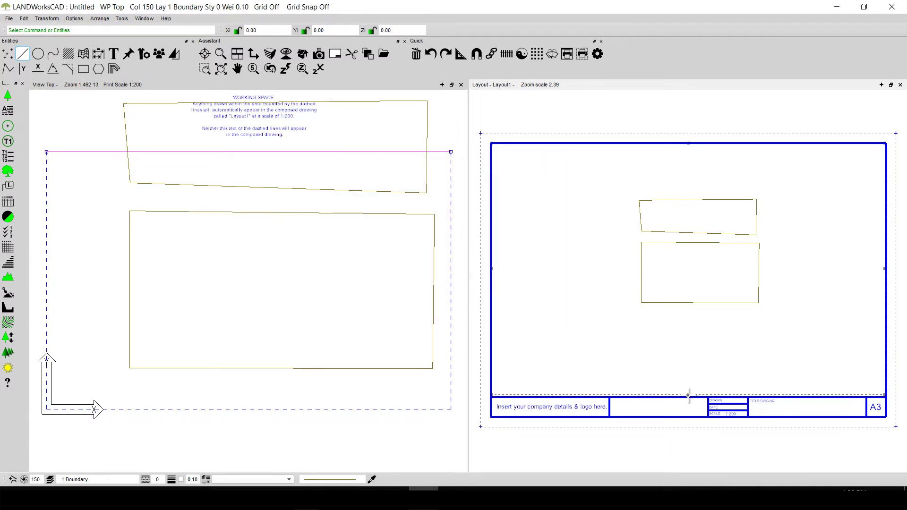
# Look up layer 999 in the layout drawing view's layer table to check its visibility, leaving the table unchanged.
pyautogui.doubleClick(688, 394)
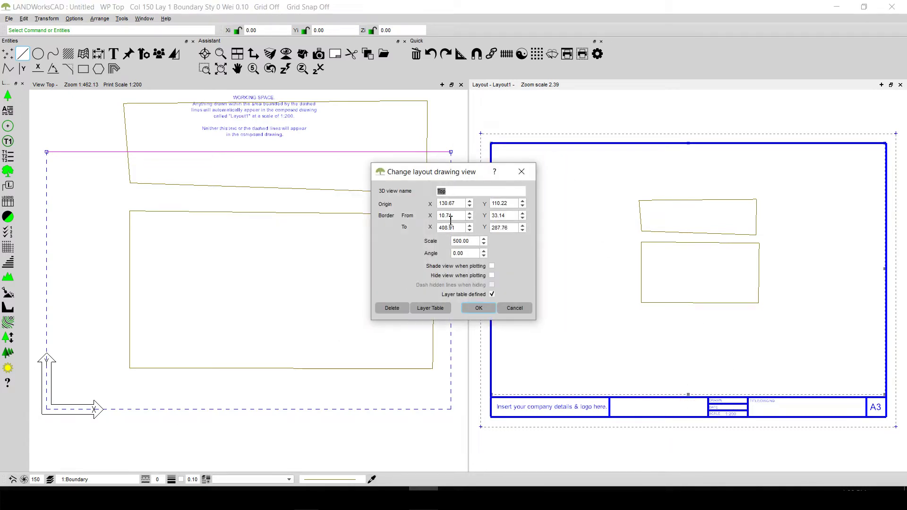
pyautogui.click(439, 309)
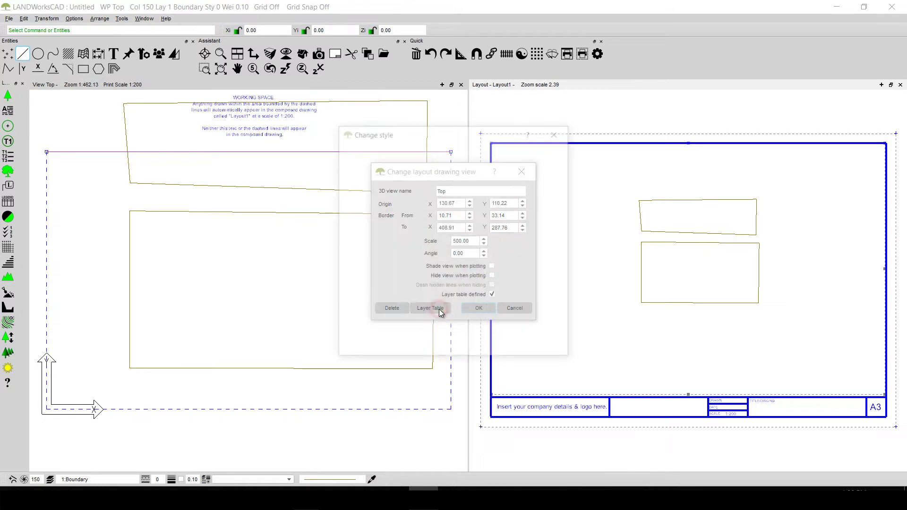
pyautogui.click(500, 322)
pyautogui.write('999')
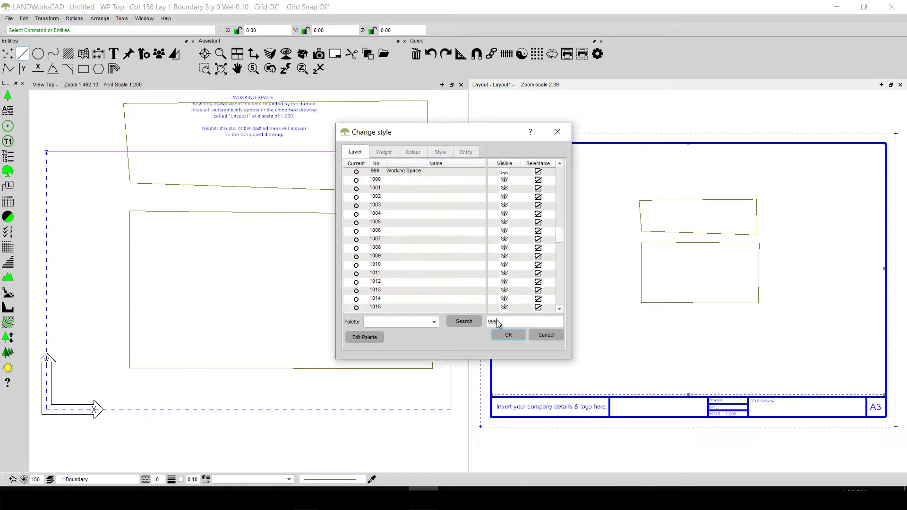
pyautogui.click(504, 173)
pyautogui.click(553, 336)
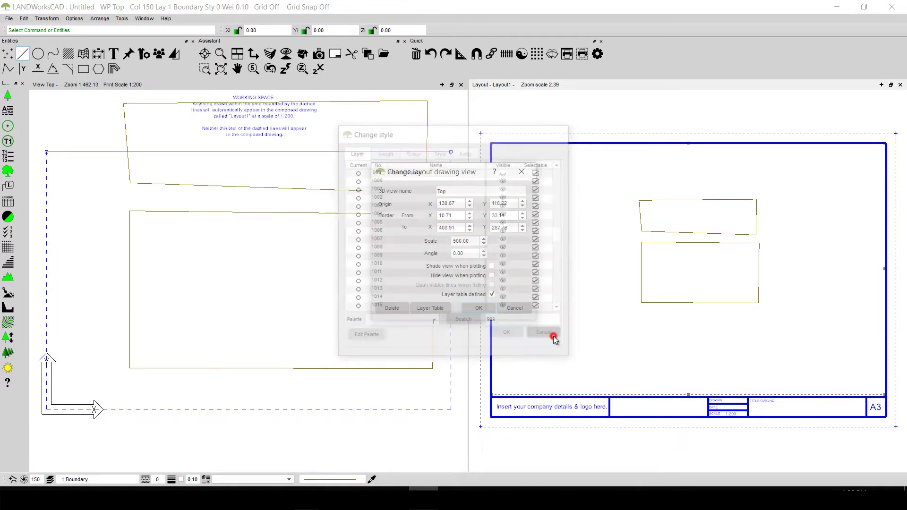
# Set the layout drawing view's scale to 200 and apply it.
pyautogui.click(457, 242)
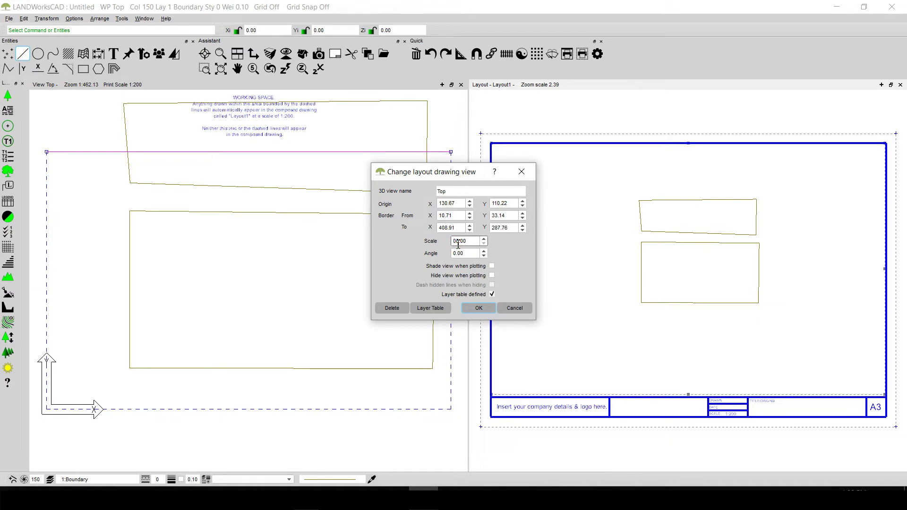
pyautogui.click(478, 308)
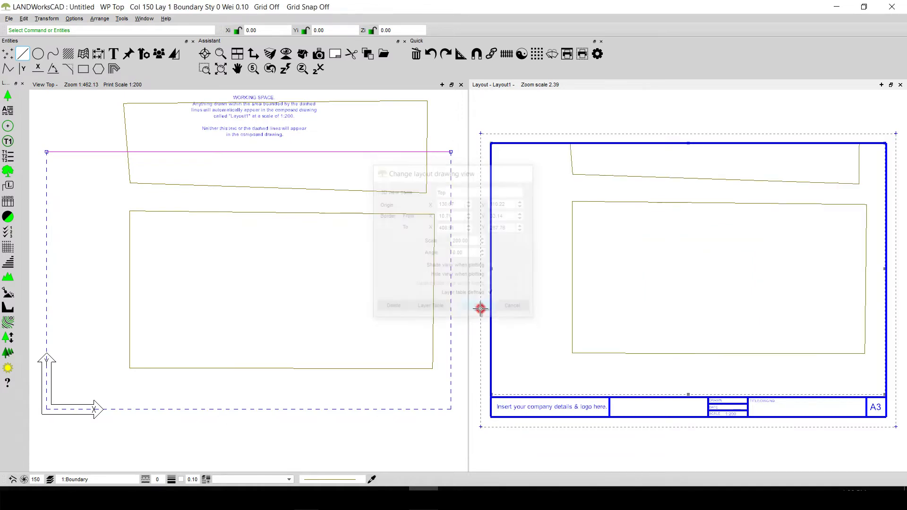
# Delete both drawn boundary rectangles, the one inside the working space and the one crossing its upper dashed edge.
pyautogui.click(297, 258)
pyautogui.click(92, 191)
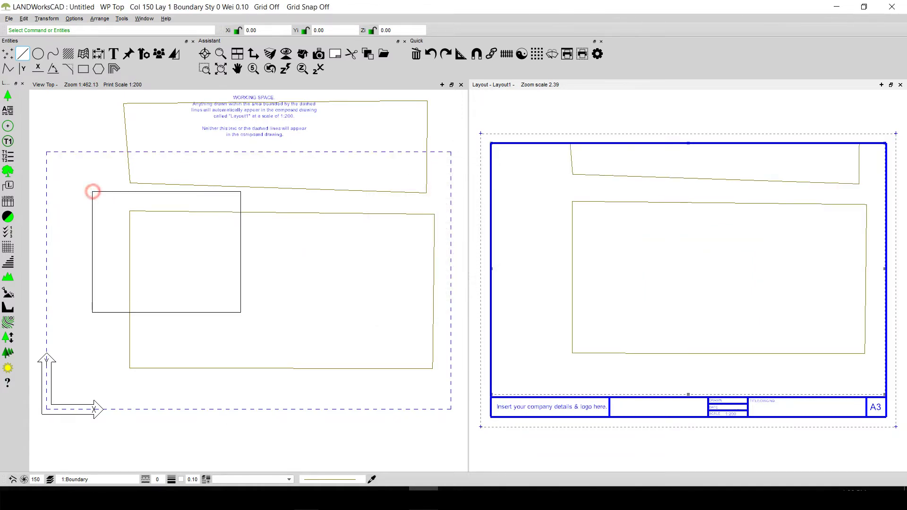
pyautogui.click(440, 376)
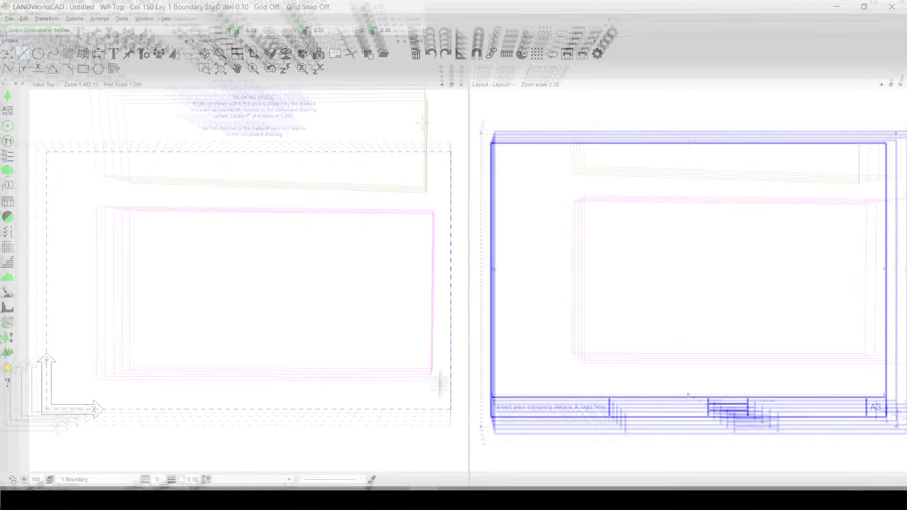
pyautogui.click(428, 122)
pyautogui.press('Delete')
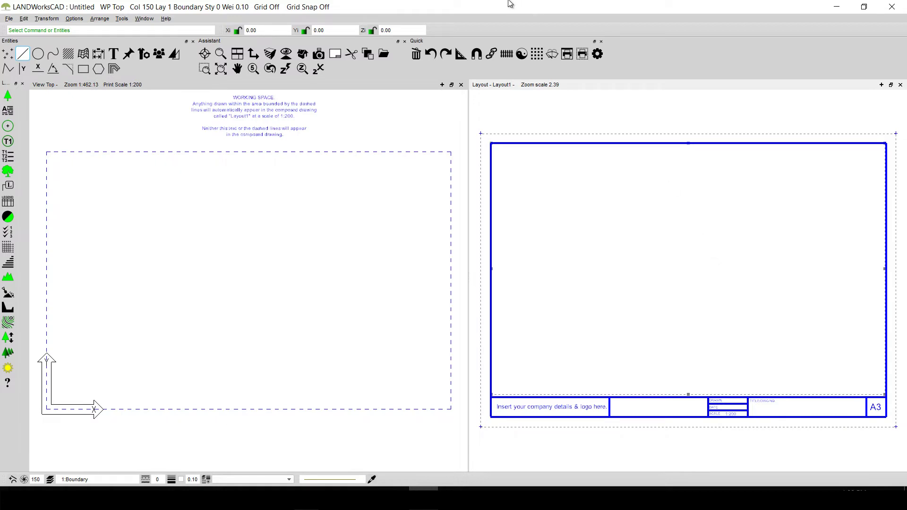
# Select the entire sheet border and title block in the layout and change their colour to number 9, black.
pyautogui.scroll(-5, 676, 245)
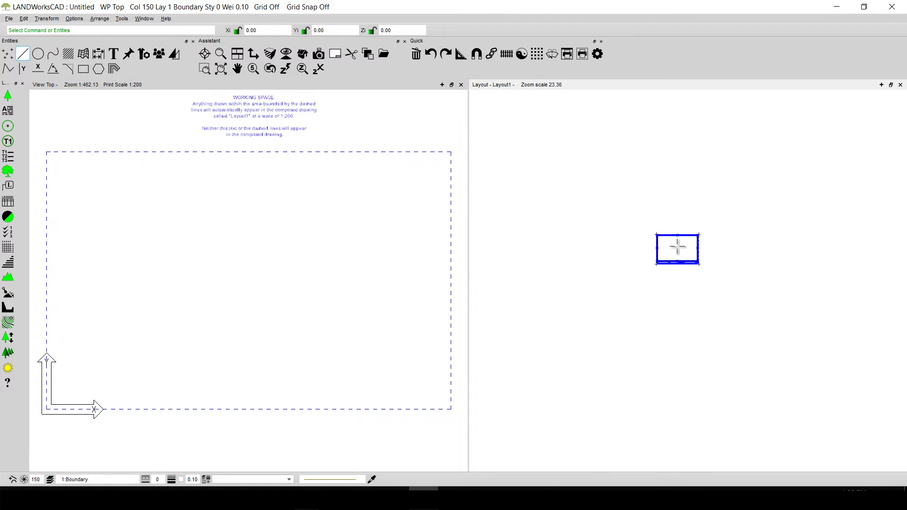
pyautogui.scroll(3, 677, 246)
pyautogui.moveTo(589, 186); pyautogui.dragTo(810, 329)
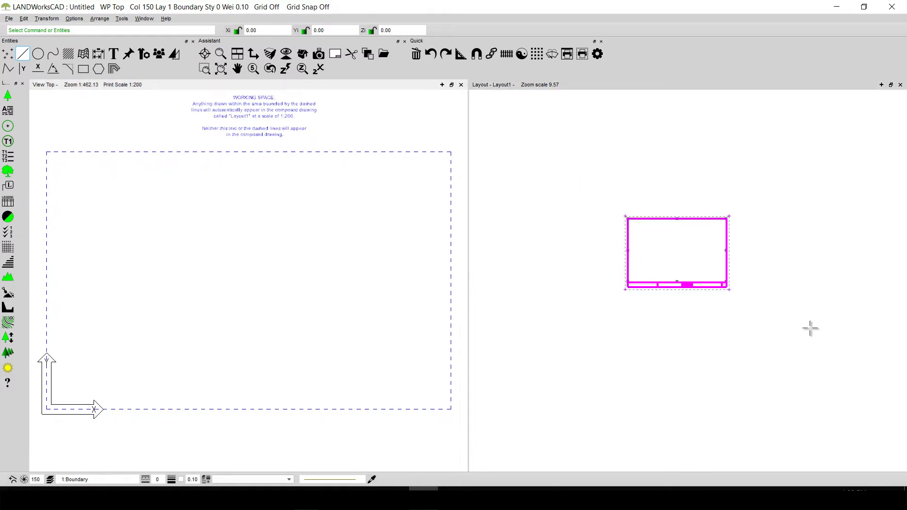
pyautogui.click(23, 479)
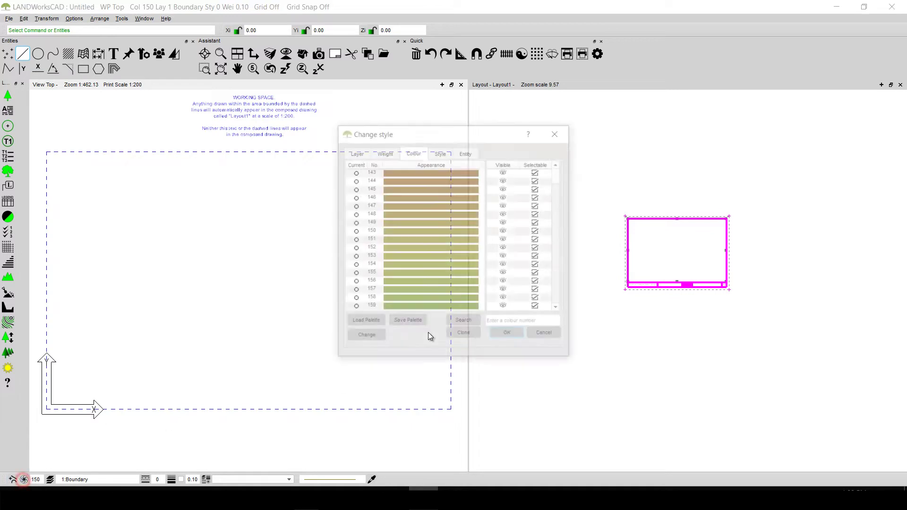
pyautogui.scroll(20, 456, 240)
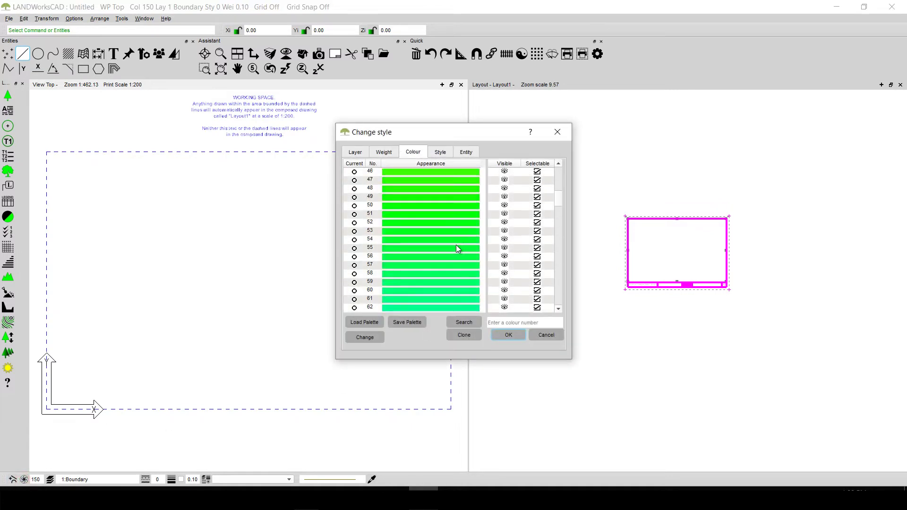
pyautogui.scroll(15, 457, 246)
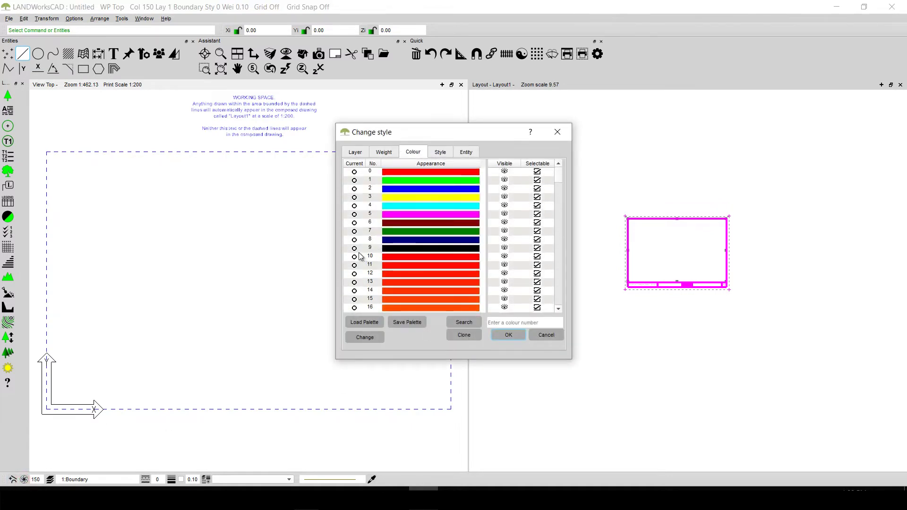
pyautogui.click(354, 248)
pyautogui.click(506, 336)
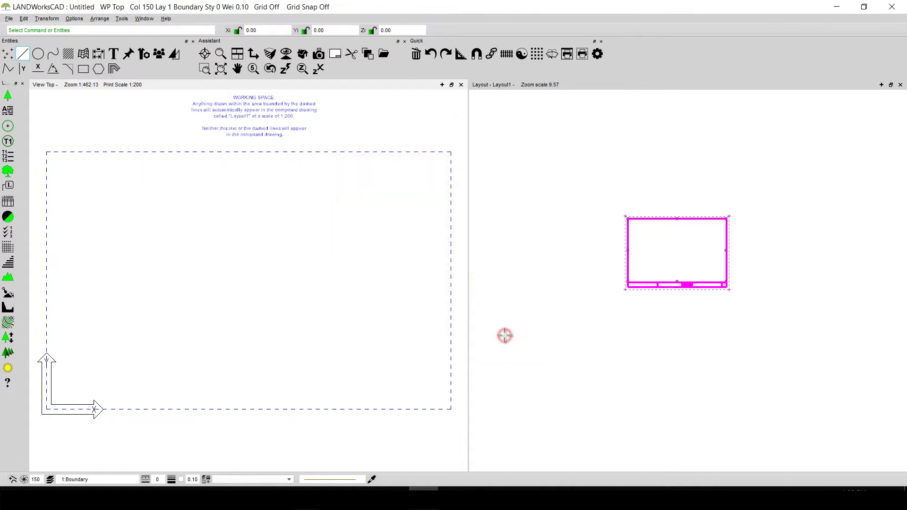
# Set the line weight of the selected layout border and title block to 0.18.
pyautogui.click(171, 479)
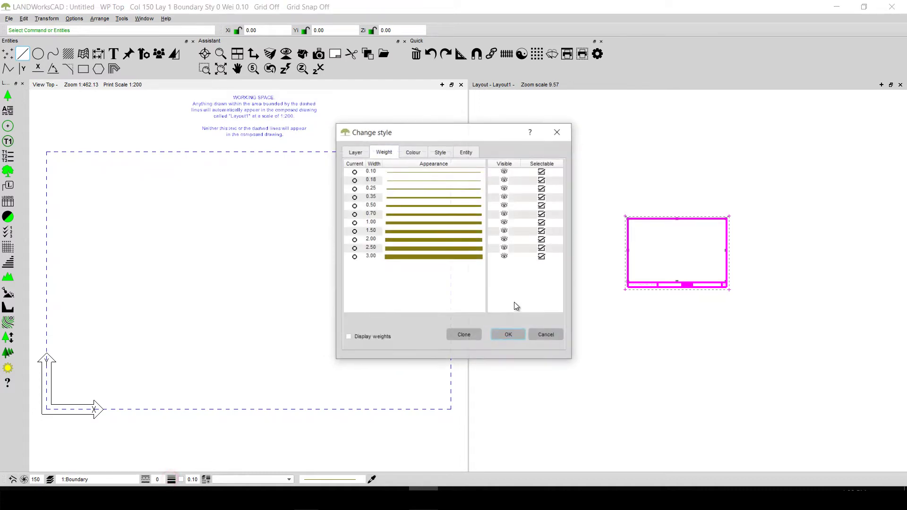
pyautogui.click(355, 181)
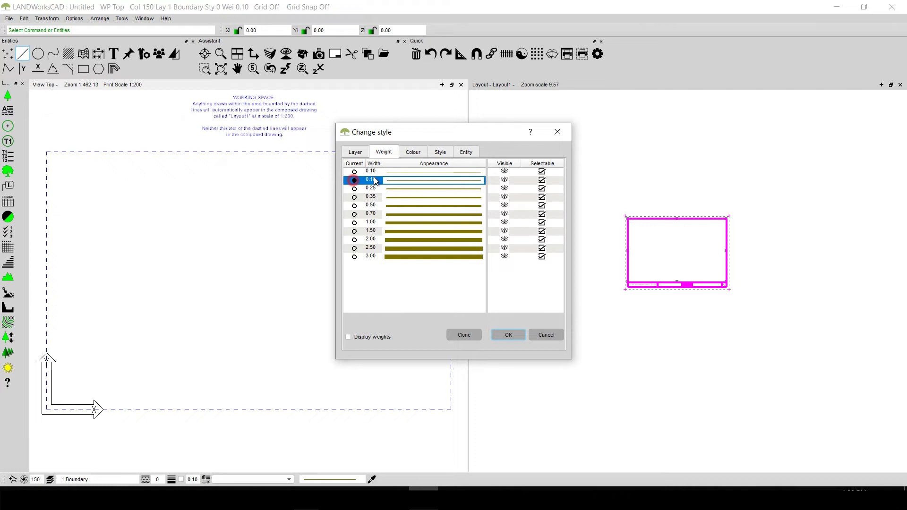
pyautogui.click(503, 334)
# Replace the title block's company details placeholder with "CAD International" and shift the text toward the right end of its cell.
pyautogui.scroll(4, 704, 328)
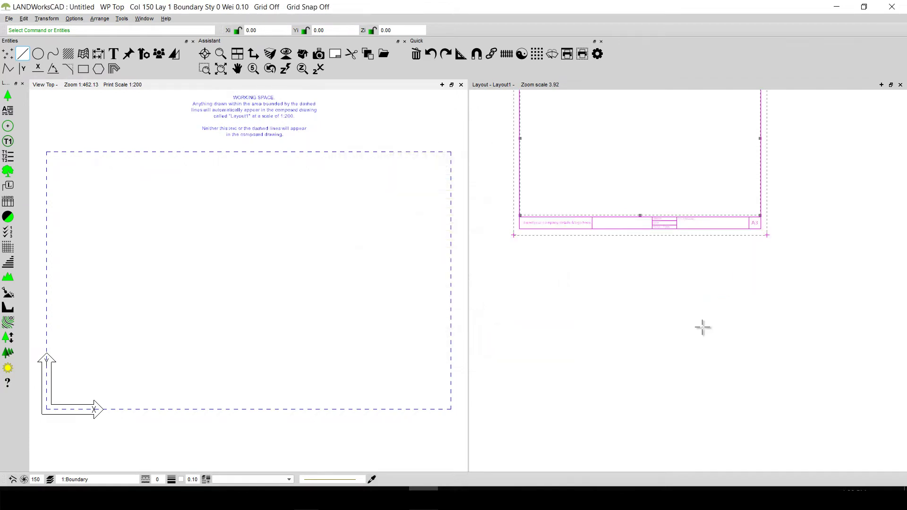
pyautogui.moveTo(703, 366); pyautogui.dragTo(678, 421, button='middle')
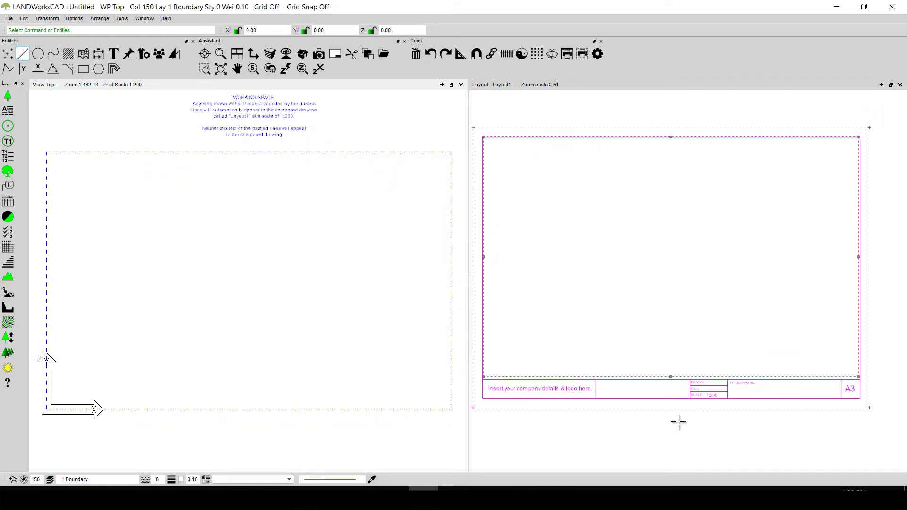
pyautogui.doubleClick(544, 376)
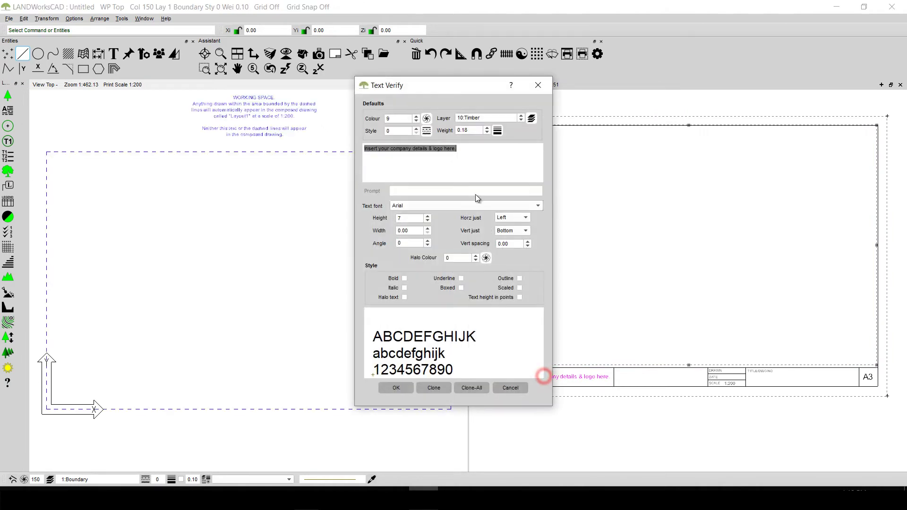
pyautogui.write('c')
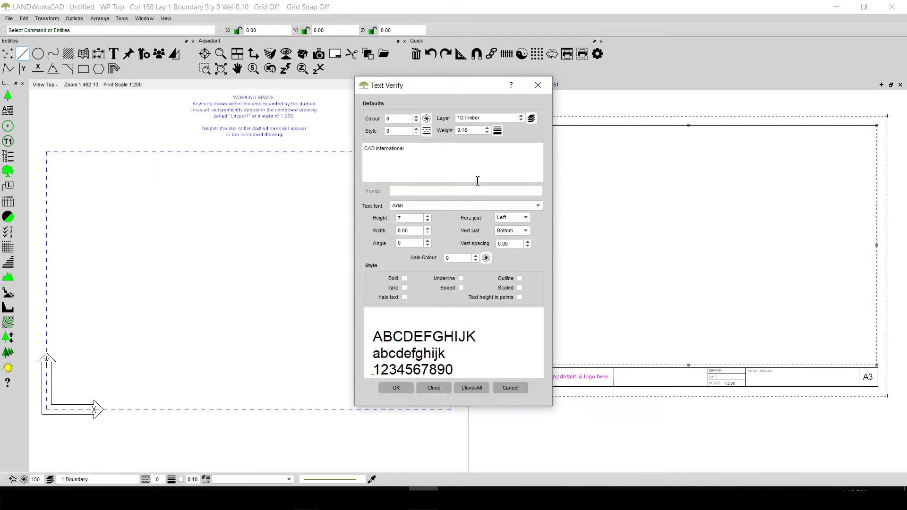
pyautogui.click(396, 392)
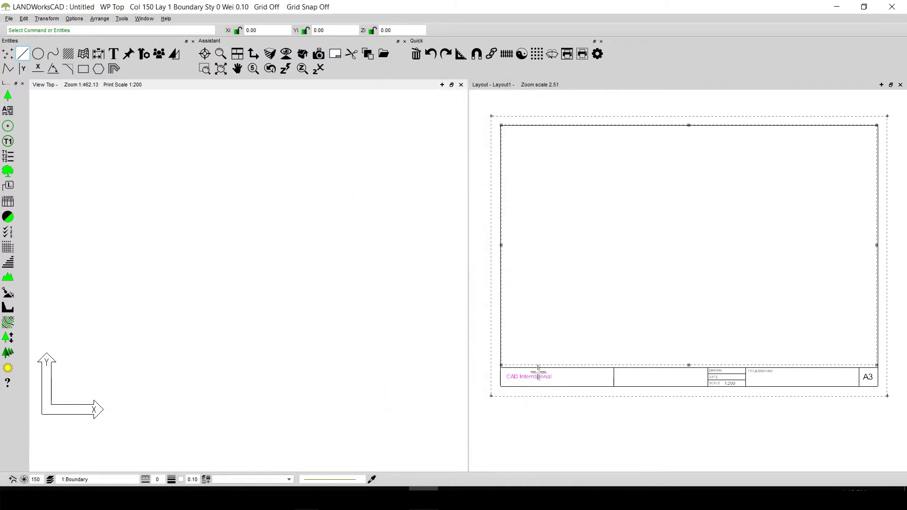
pyautogui.moveTo(529, 376); pyautogui.dragTo(586, 377)
# Insert the bitmap james-glass-house.jpg in its original shape as a logo at the left end of the title block's company cell.
pyautogui.click(128, 55)
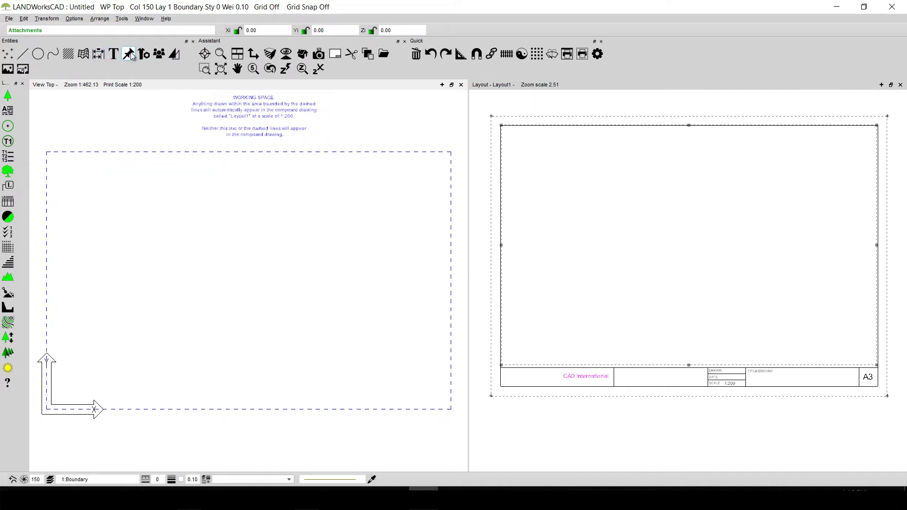
pyautogui.click(23, 70)
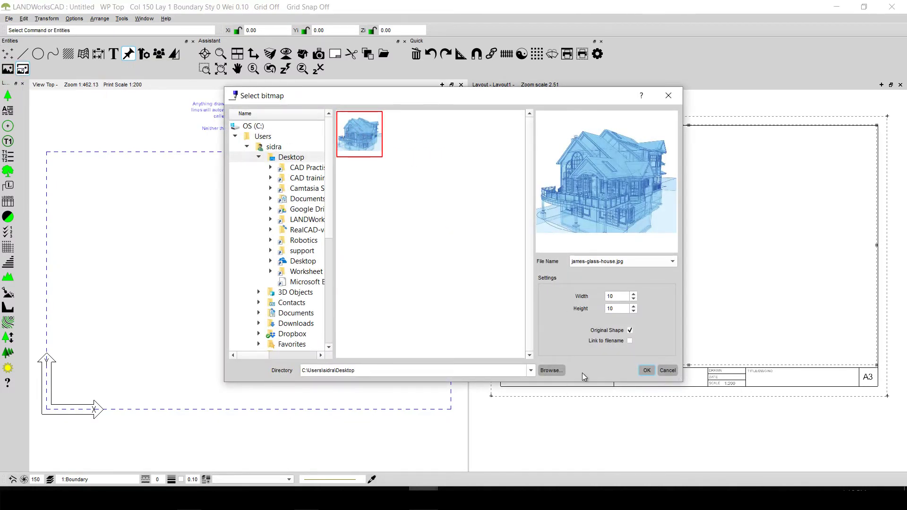
pyautogui.click(647, 370)
pyautogui.scroll(3, 516, 374)
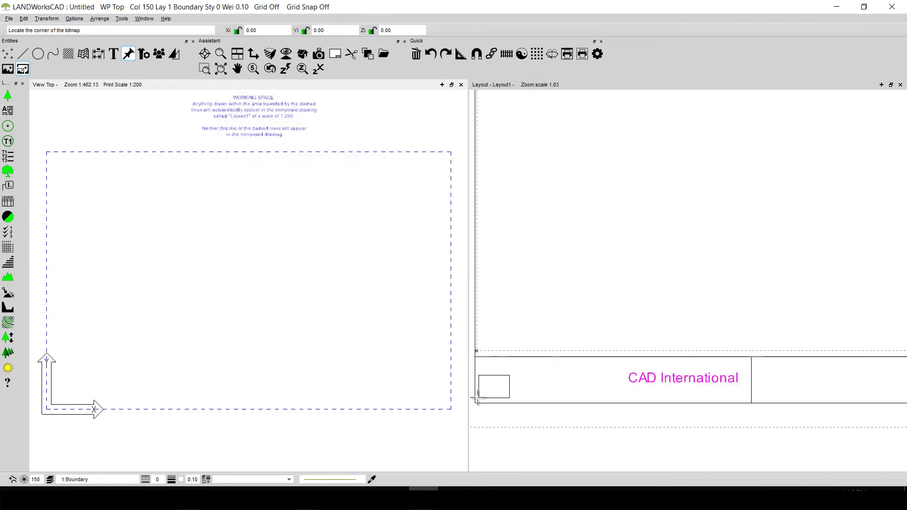
pyautogui.click(479, 399)
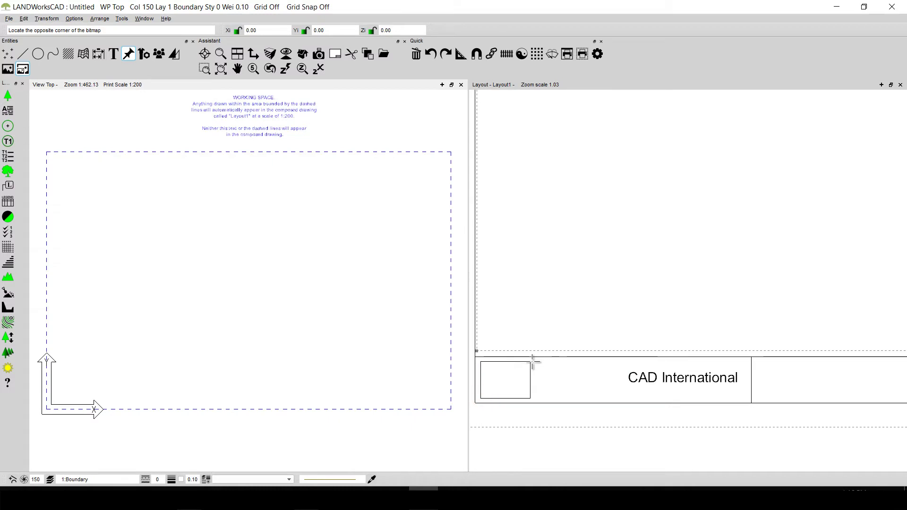
pyautogui.click(533, 359)
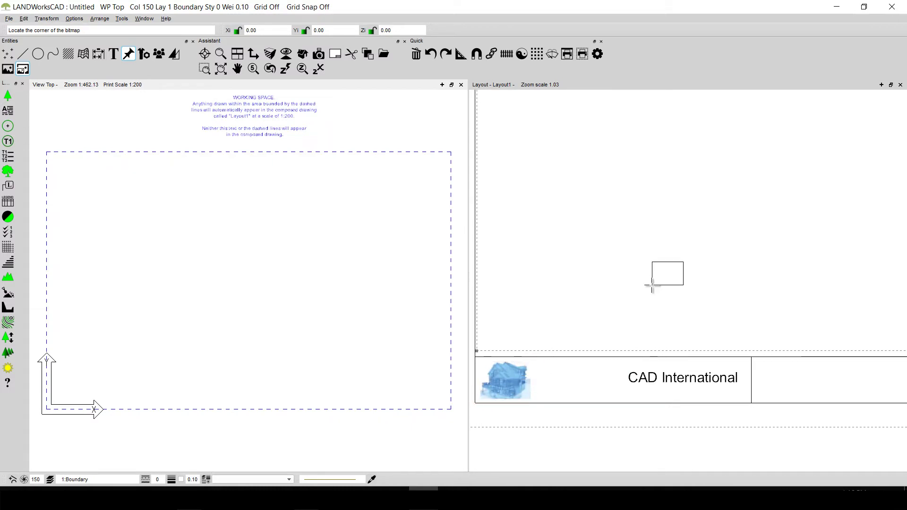
pyautogui.press('Escape')
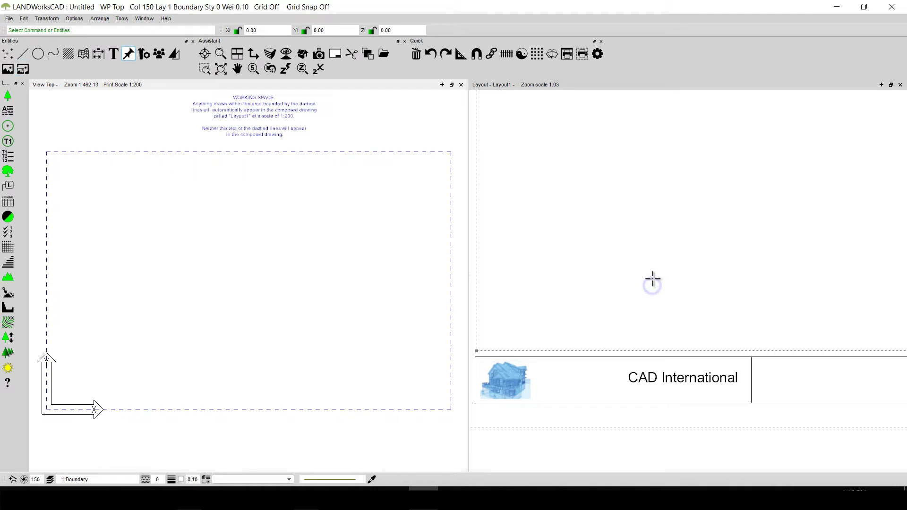
# Position the "CAD International" text beside the logo with the "Avalon" line directly beneath it.
pyautogui.moveTo(686, 376); pyautogui.dragTo(597, 386)
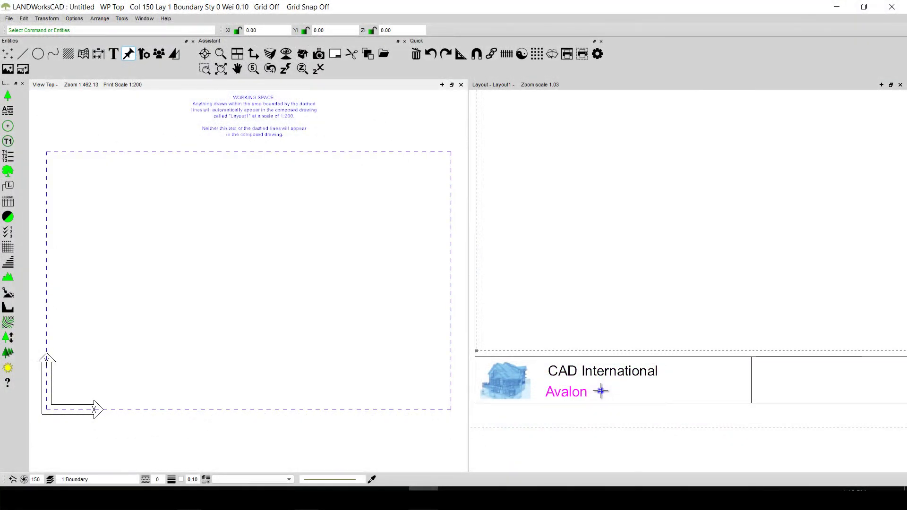
pyautogui.click(564, 397)
pyautogui.moveTo(571, 392); pyautogui.dragTo(573, 387)
pyautogui.click(625, 388)
# Place an Abelia X Grandiflora 'Variegata' plant of diameter 3000 just outside the working space's right dashed edge.
pyautogui.scroll(-5, 657, 391)
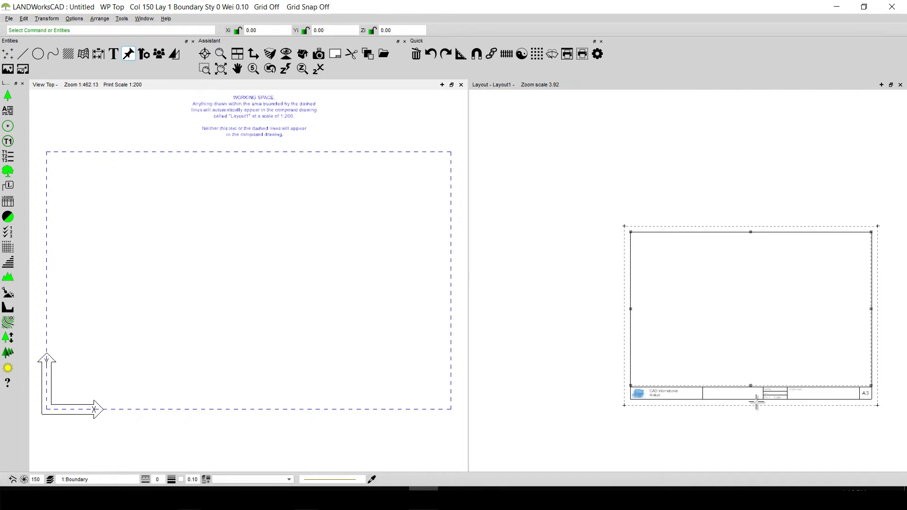
pyautogui.scroll(2, 756, 401)
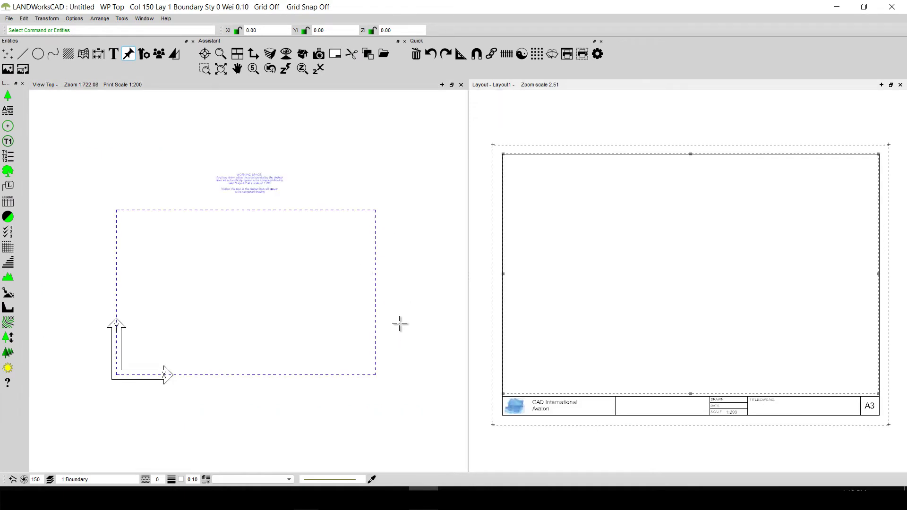
pyautogui.click(8, 171)
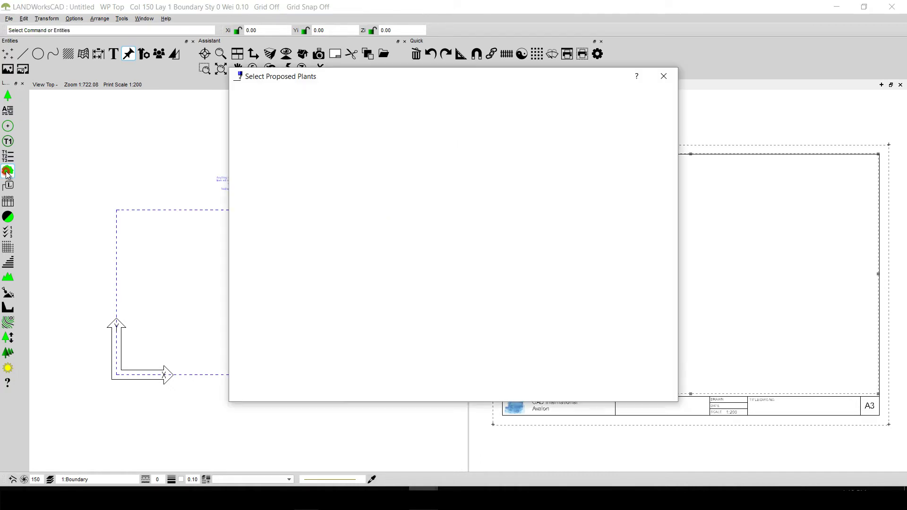
pyautogui.click(304, 312)
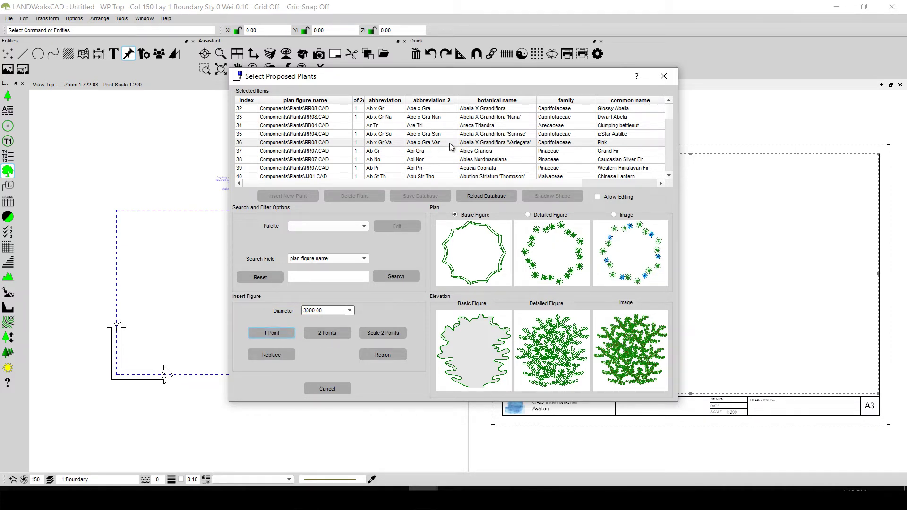
pyautogui.click(277, 333)
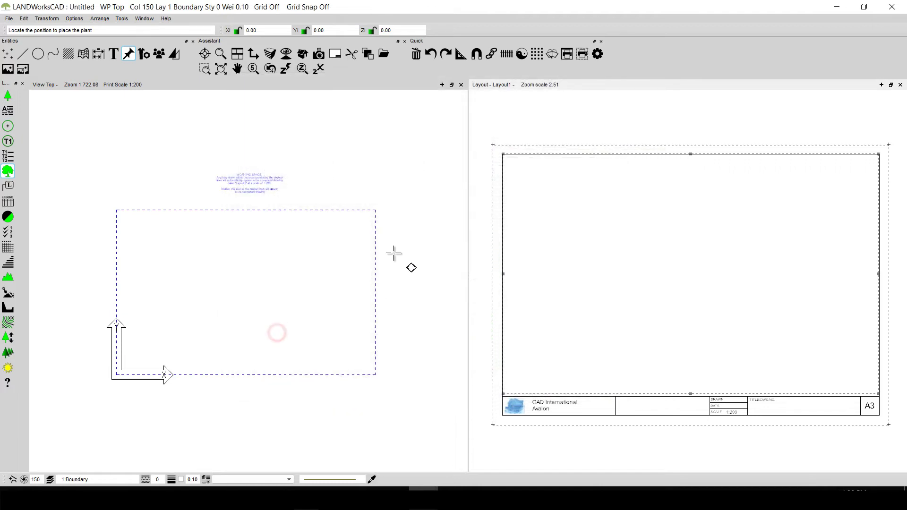
pyautogui.click(394, 231)
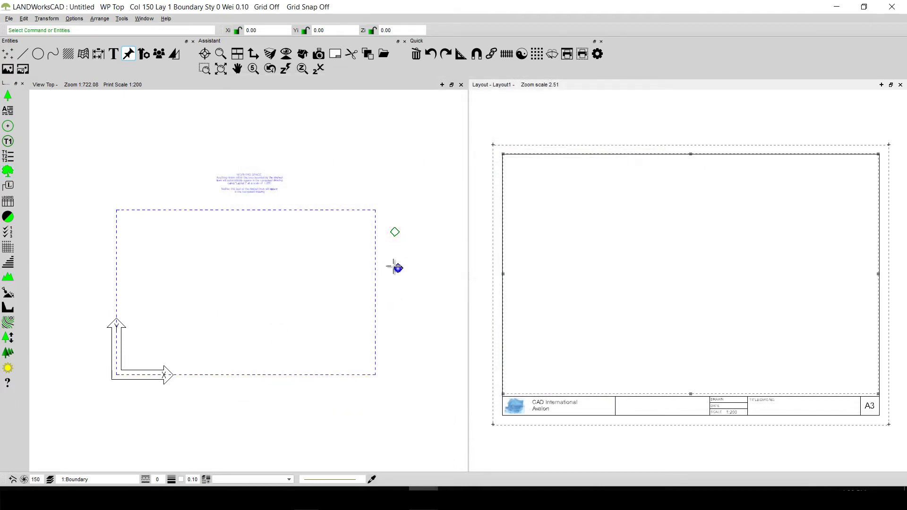
# Place an Areca Triandra plant of diameter 3000 directly below the Abelia, outside the working space.
pyautogui.click(8, 171)
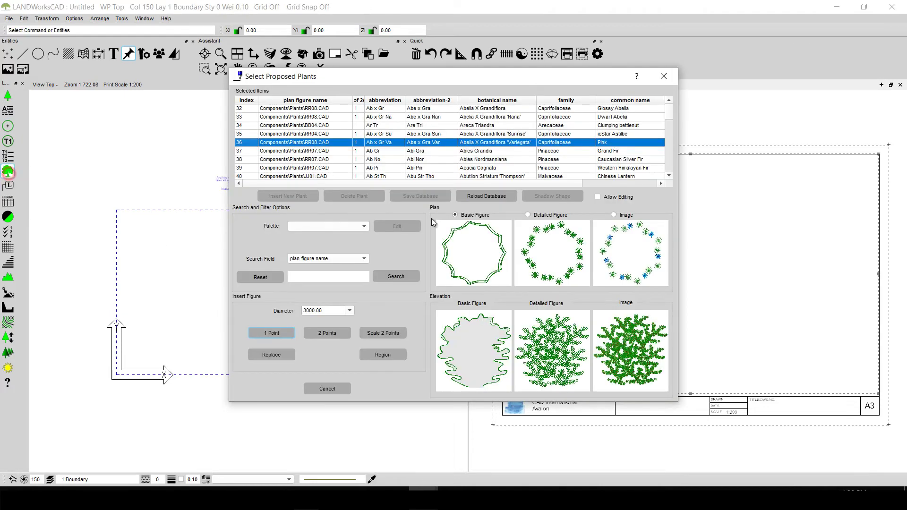
pyautogui.click(427, 125)
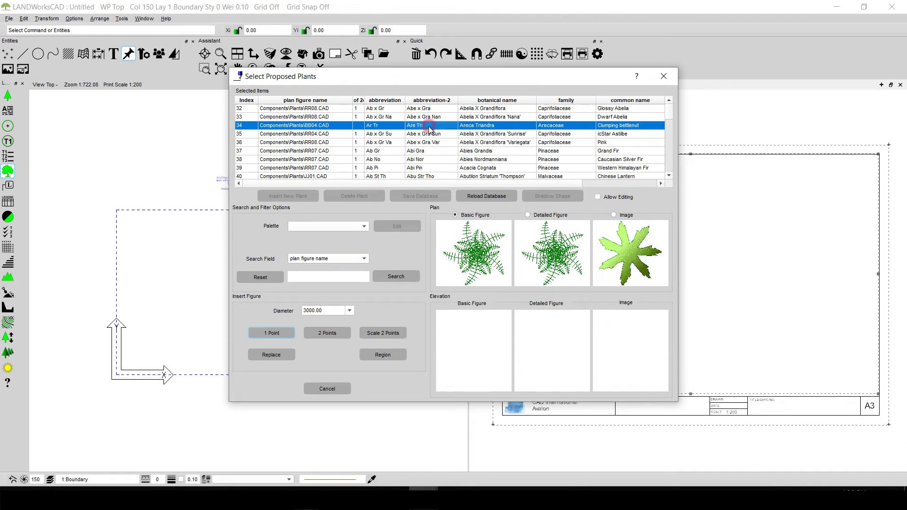
pyautogui.click(275, 335)
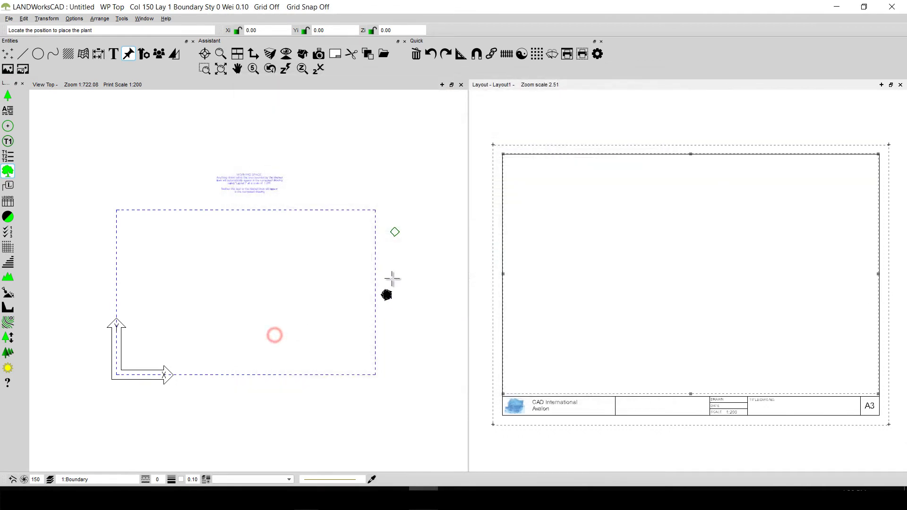
pyautogui.click(396, 247)
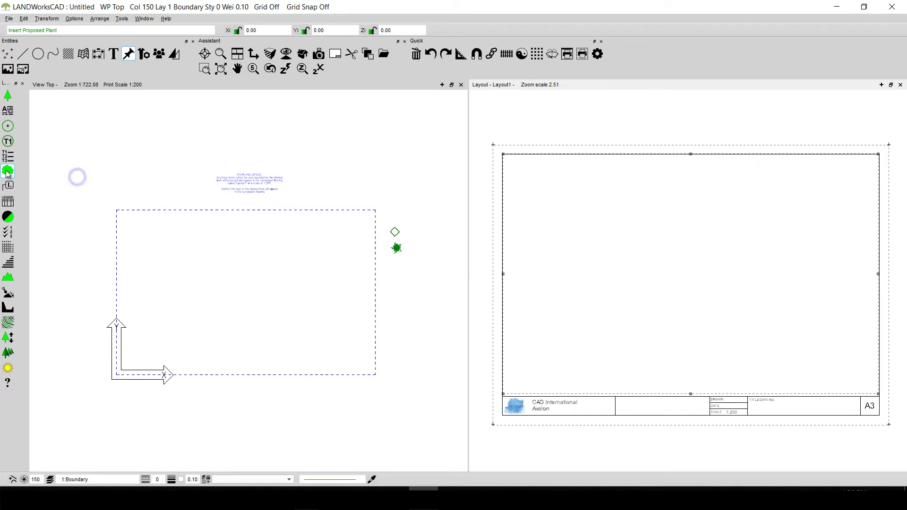
# Place an Acacia Cognata plant of diameter 3000 directly below the Areca Triandra, outside the working space.
pyautogui.click(493, 169)
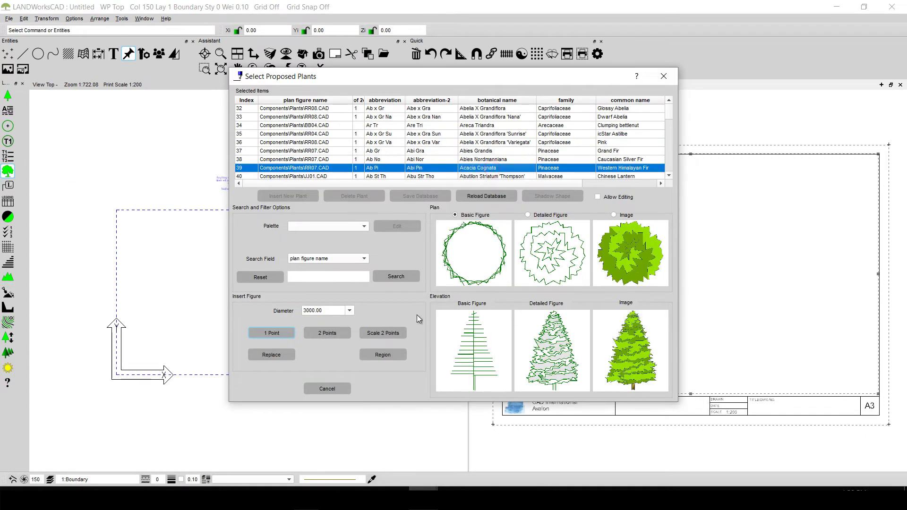
pyautogui.click(281, 333)
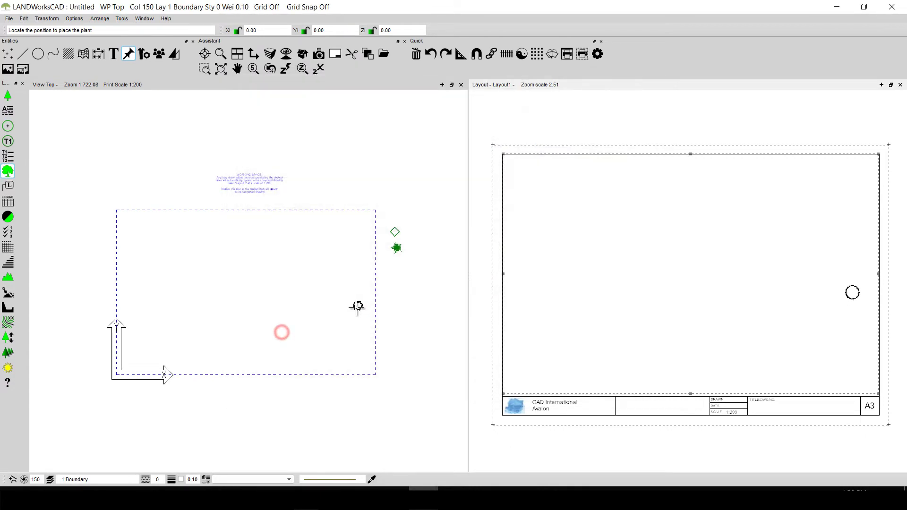
pyautogui.click(395, 262)
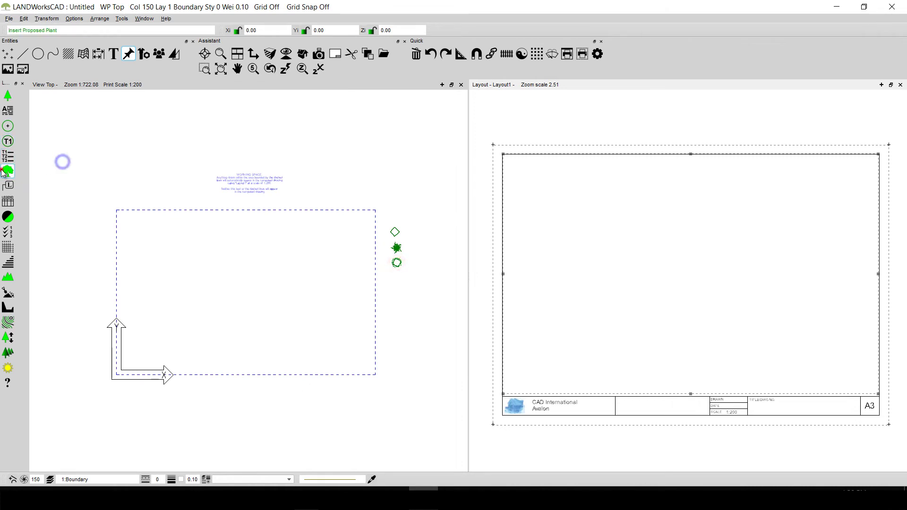
# Place an Acacia Cardiophylla plant of diameter 3000 below the Acacia Cognata, outside the working space.
pyautogui.rightClick(63, 159)
pyautogui.click(501, 109)
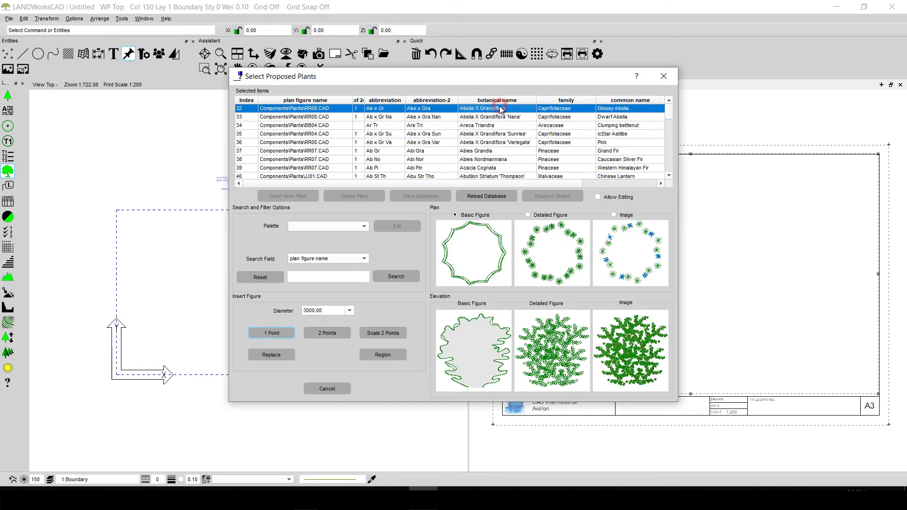
pyautogui.scroll(-3, 498, 153)
pyautogui.click(493, 160)
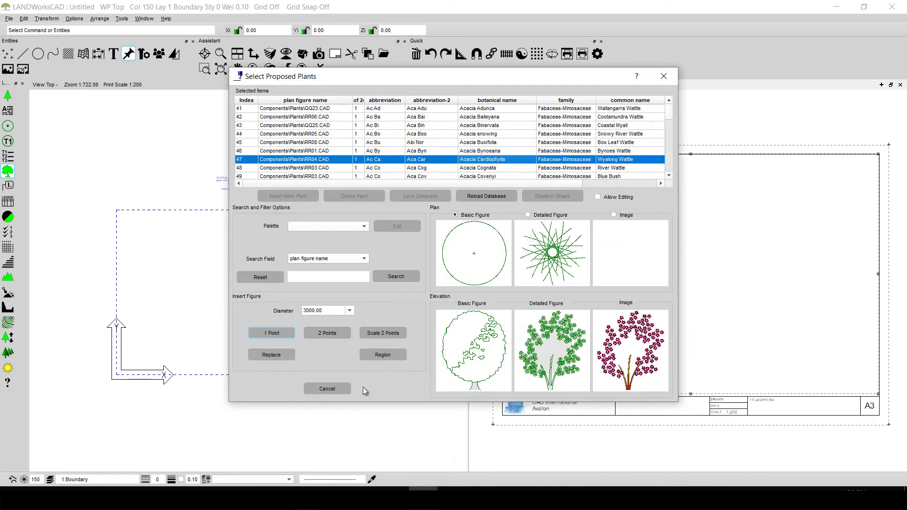
pyautogui.click(276, 333)
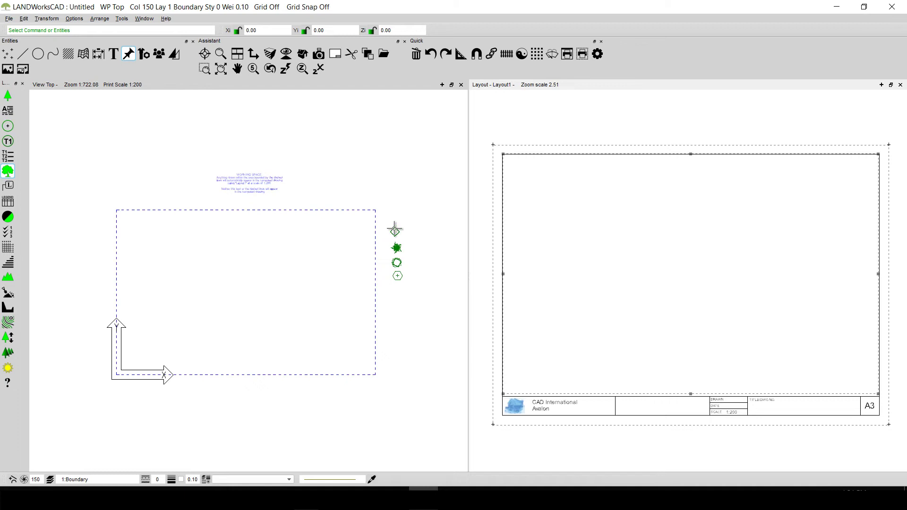
pyautogui.click(395, 231)
pyautogui.moveTo(395, 231); pyautogui.dragTo(223, 244)
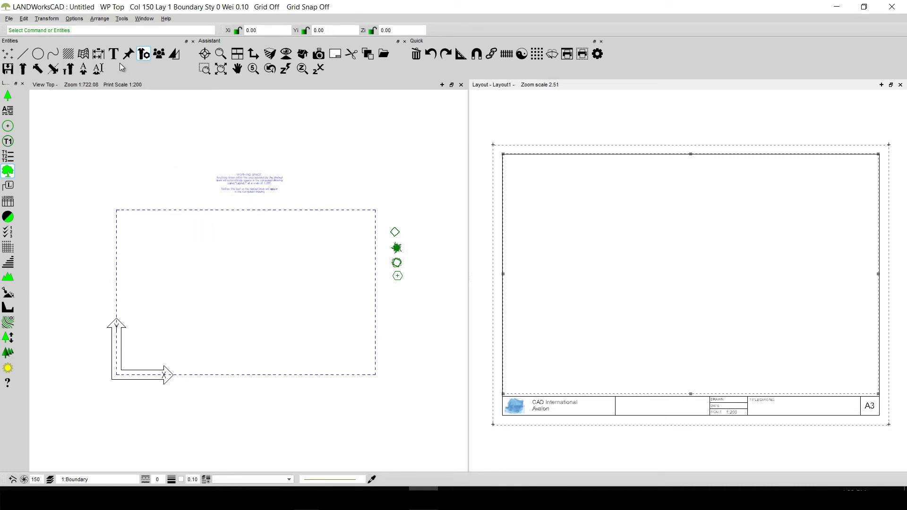
# Start inserting a component and open the library folder C:\Users\Public\LANDWorksCAD-v7\Components\Cars and Transport.
pyautogui.click(144, 54)
pyautogui.click(144, 53)
pyautogui.click(22, 70)
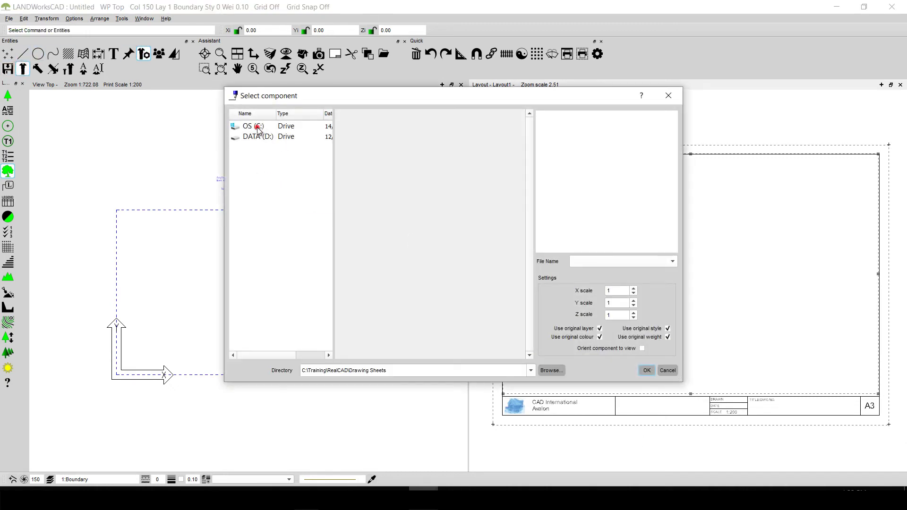
pyautogui.click(257, 127)
pyautogui.click(235, 137)
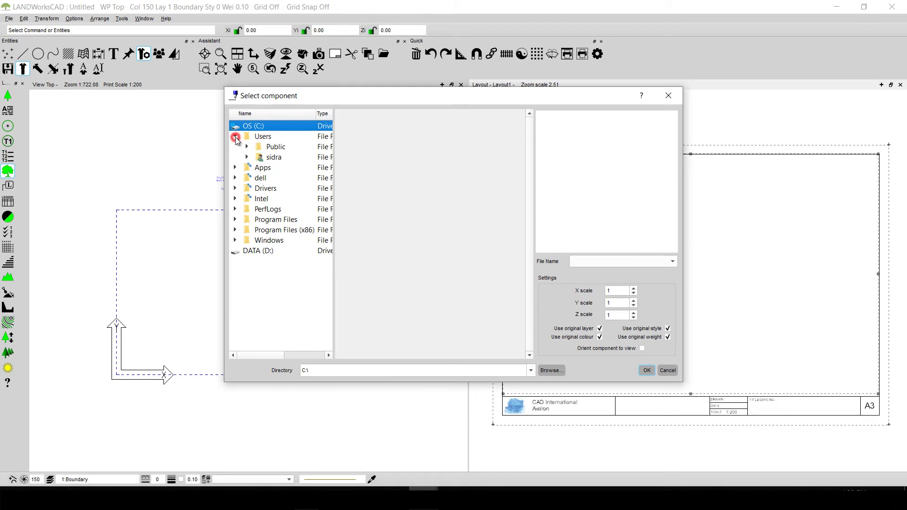
pyautogui.doubleClick(267, 147)
pyautogui.doubleClick(305, 160)
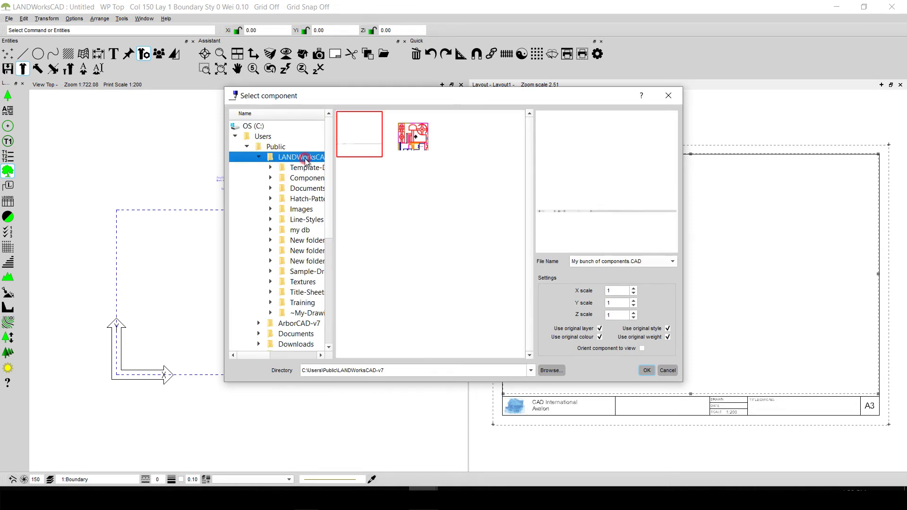
pyautogui.doubleClick(310, 181)
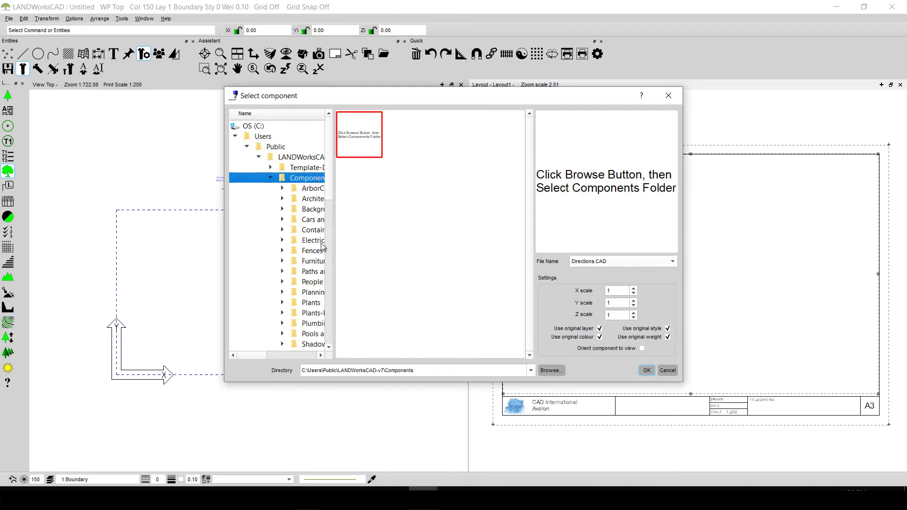
pyautogui.doubleClick(311, 220)
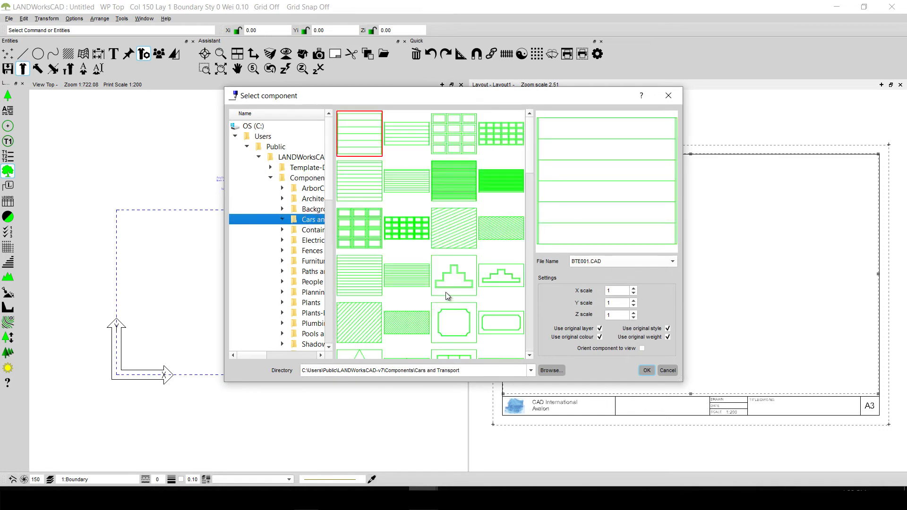
# Insert the car component BTE205.CAD at scale 1 below the column of plants, outside the working space.
pyautogui.scroll(-5, 446, 289)
pyautogui.scroll(2, 449, 258)
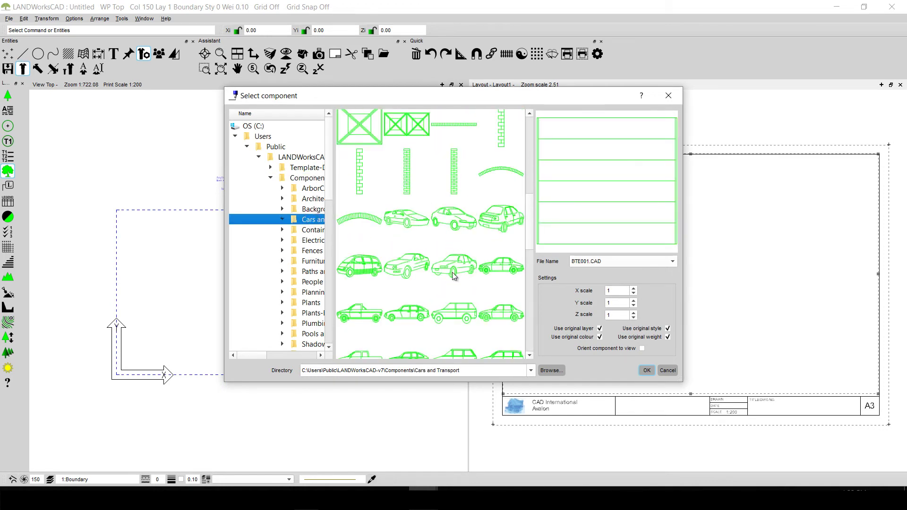
pyautogui.scroll(-2, 452, 272)
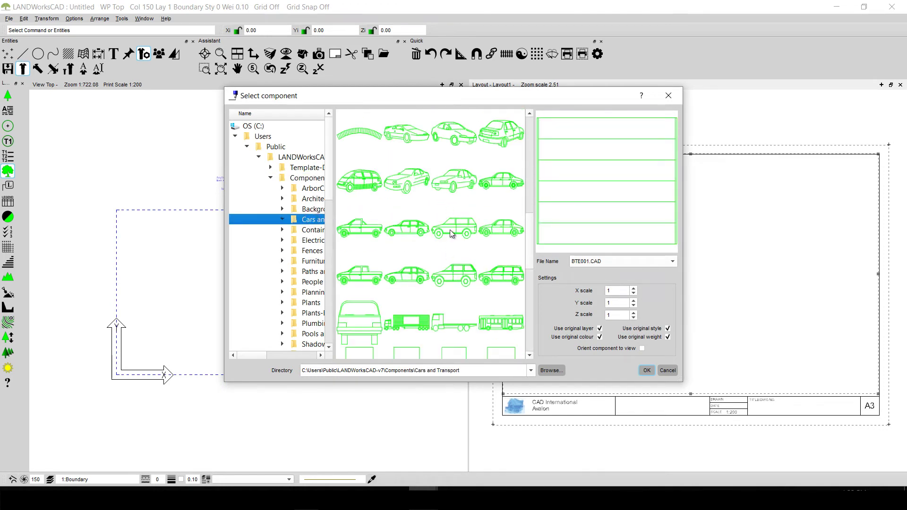
pyautogui.click(405, 182)
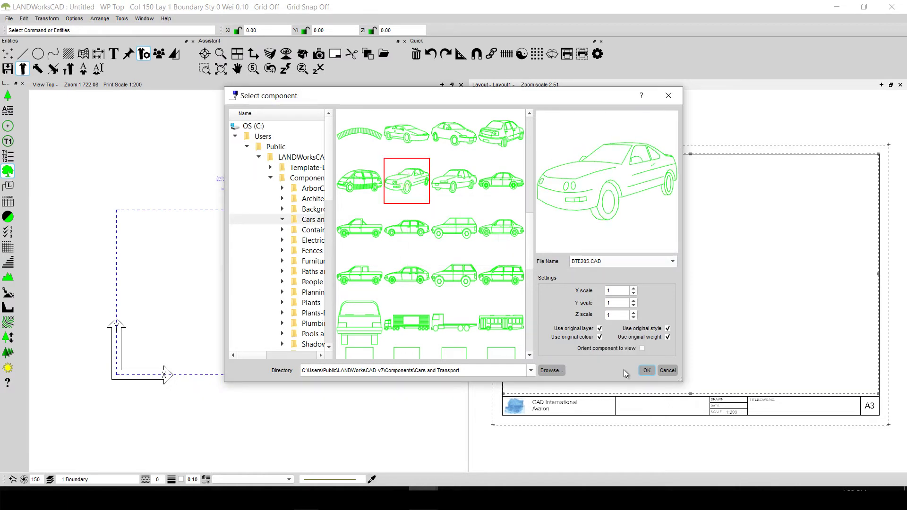
pyautogui.click(646, 370)
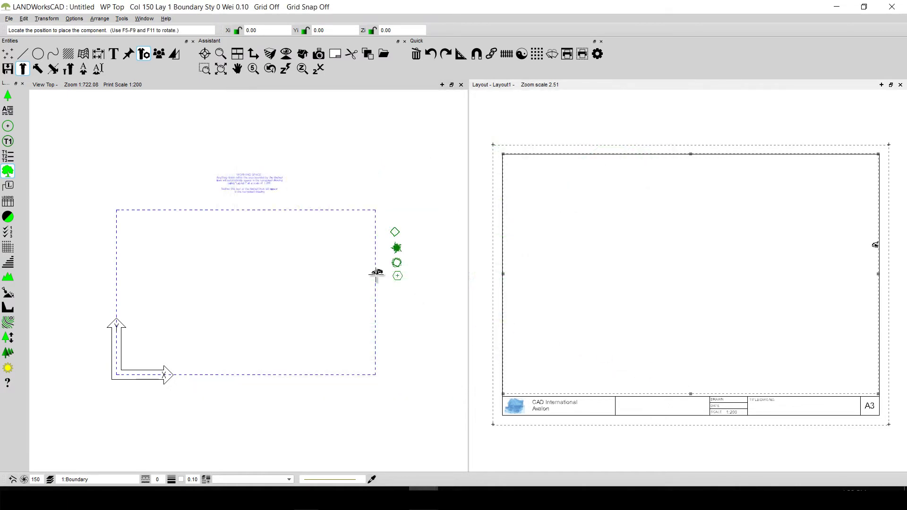
pyautogui.click(398, 299)
pyautogui.rightClick(431, 323)
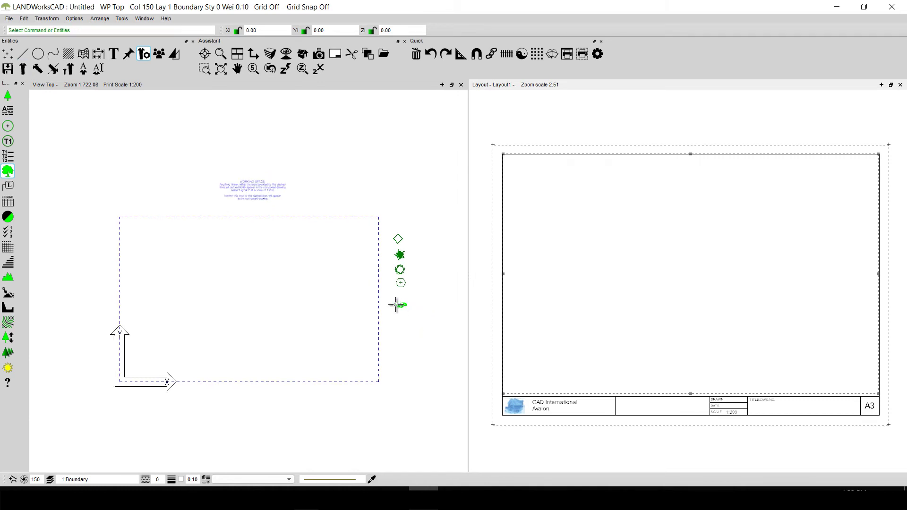
pyautogui.scroll(6, 394, 303)
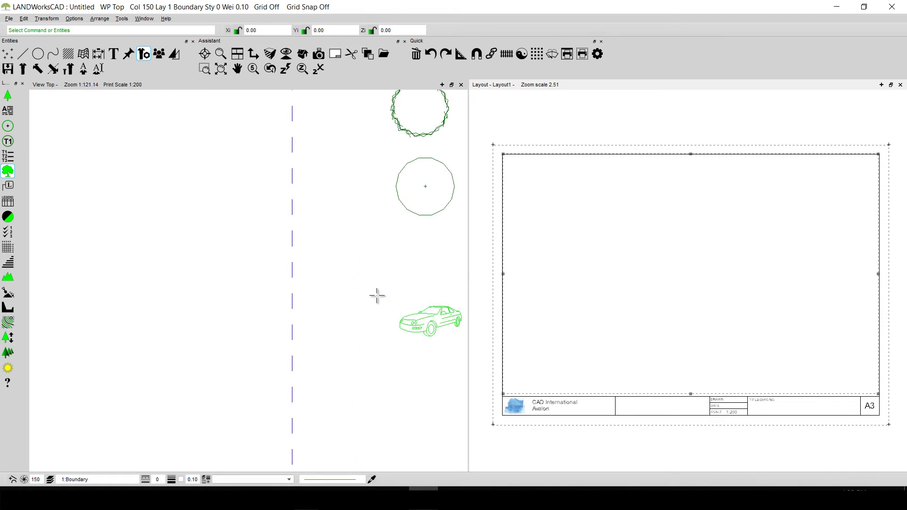
pyautogui.moveTo(332, 295); pyautogui.dragTo(299, 246)
pyautogui.moveTo(376, 296); pyautogui.dragTo(401, 296)
pyautogui.scroll(-3, 383, 320)
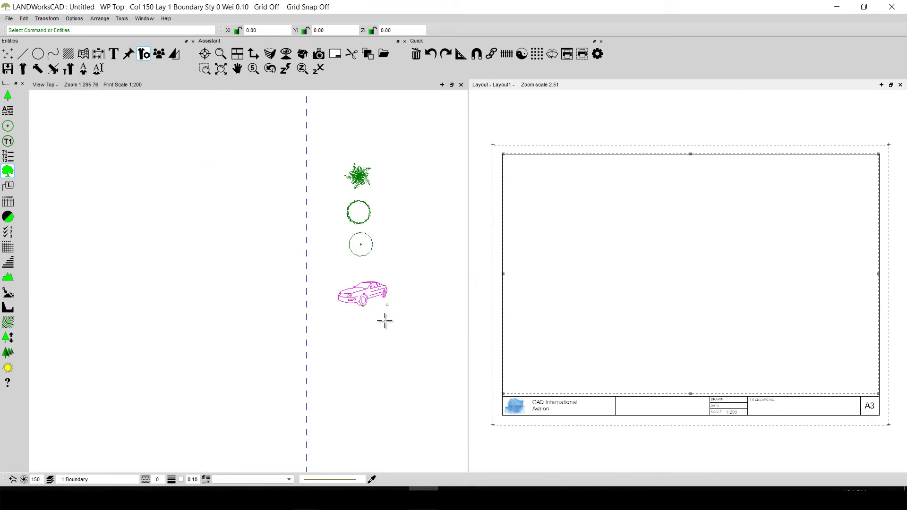
pyautogui.moveTo(382, 356); pyautogui.dragTo(460, 309, button='middle')
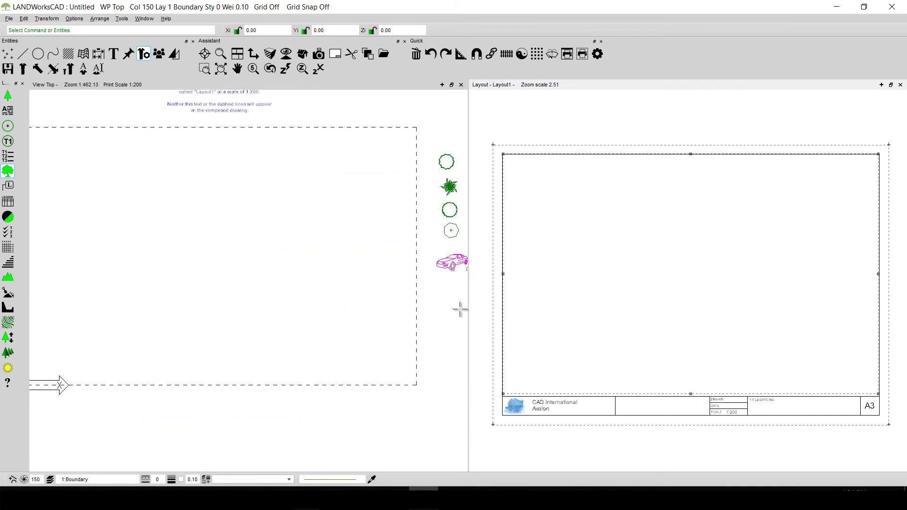
pyautogui.click(437, 312)
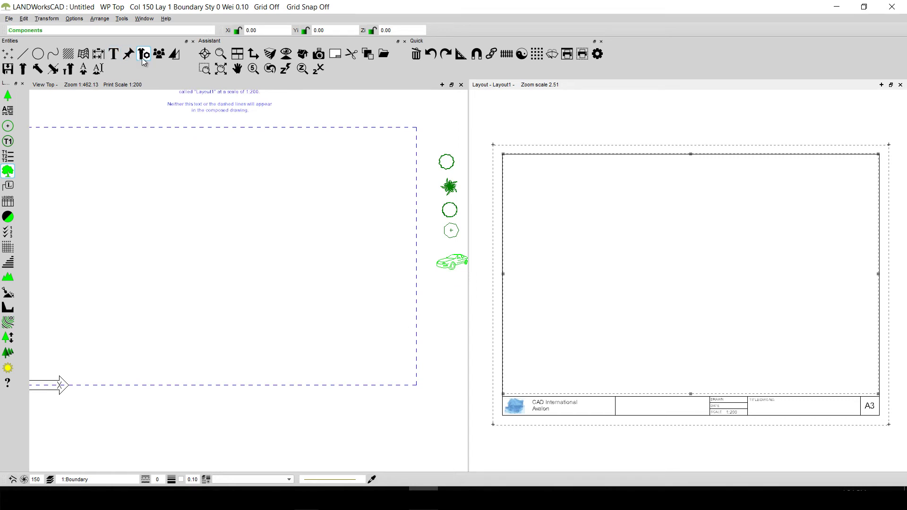
# Insert the pot component Container19.CAD from Containers and Pots below the car, setting its position and orientation.
pyautogui.click(37, 70)
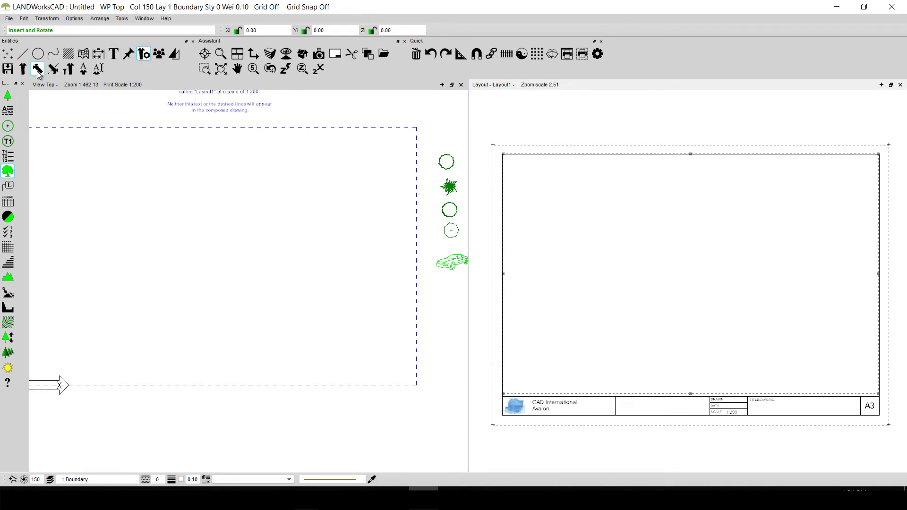
pyautogui.click(69, 69)
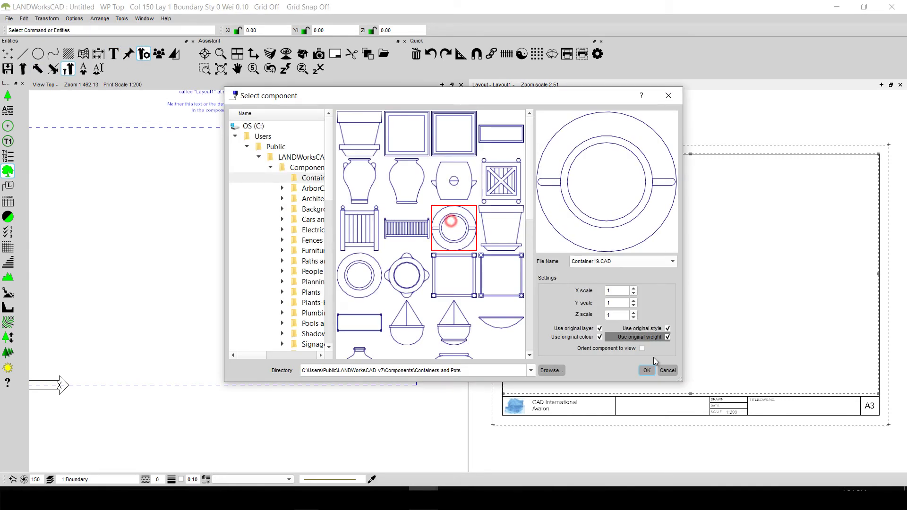
pyautogui.click(646, 369)
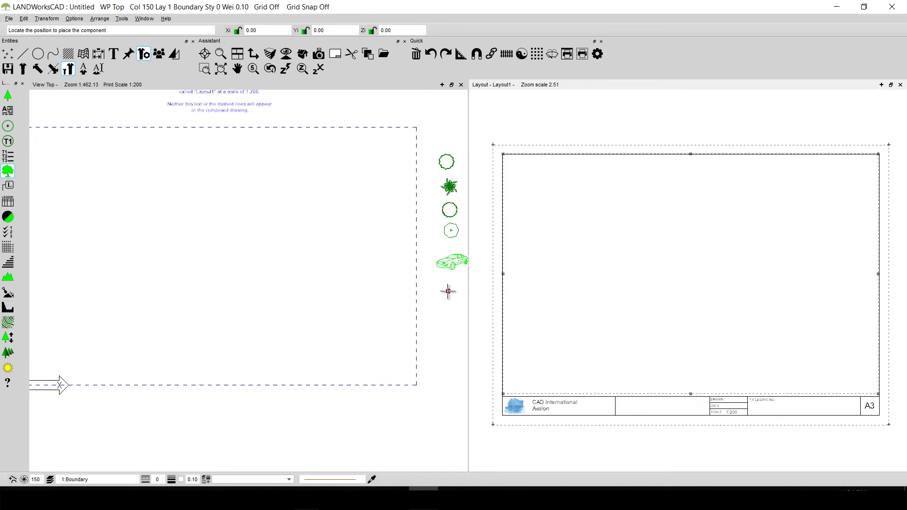
pyautogui.click(447, 291)
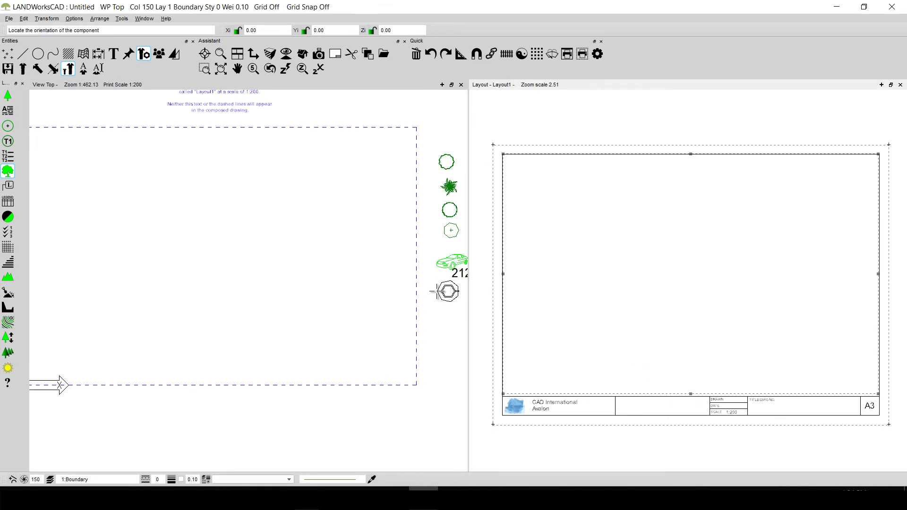
pyautogui.click(436, 292)
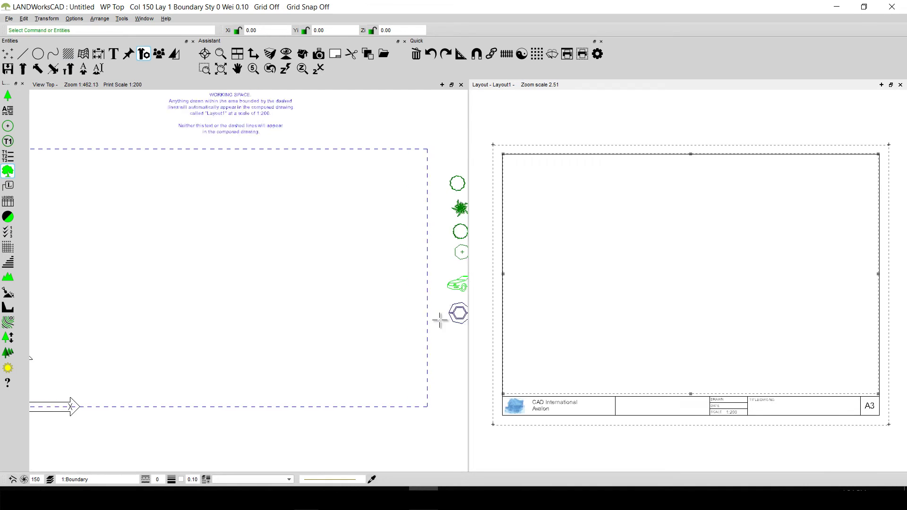
# Make colour 0 the current colour and redefine it from the greyscale palette as black.
pyautogui.scroll(-2, 439, 320)
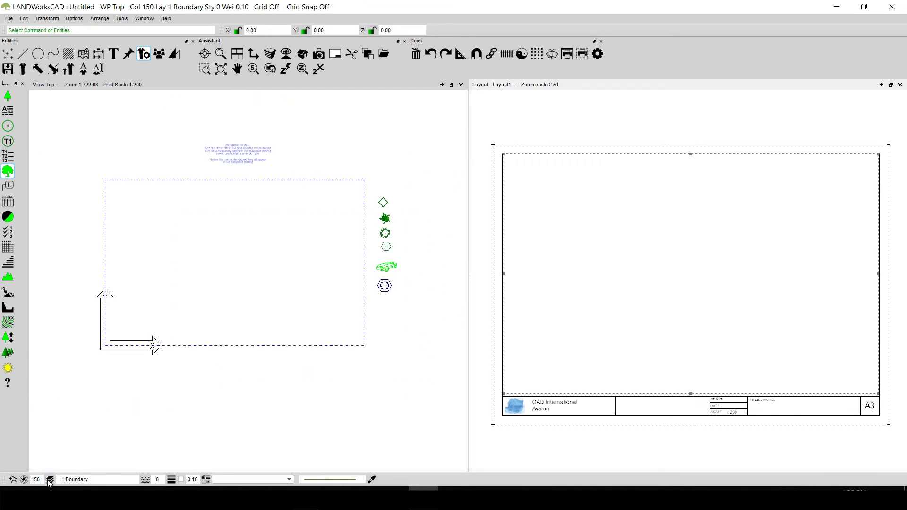
pyautogui.click(22, 479)
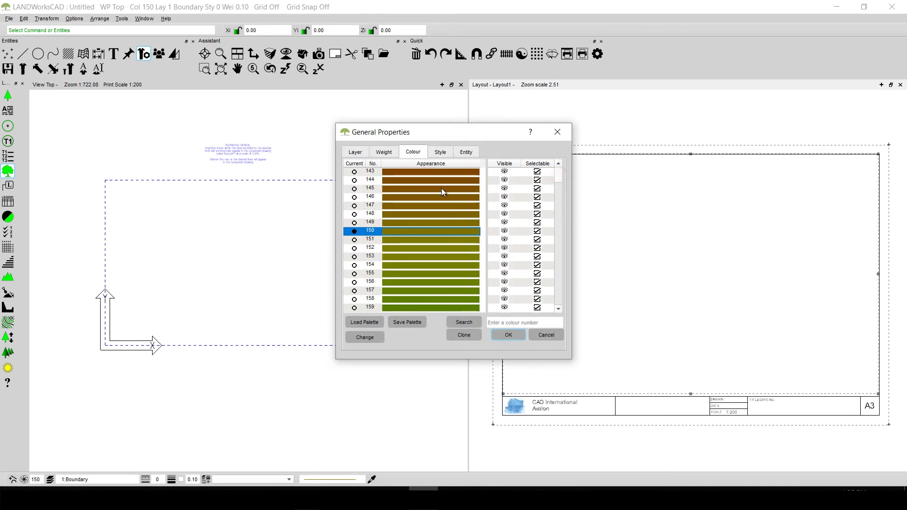
pyautogui.scroll(13, 443, 242)
pyautogui.scroll(20, 443, 242)
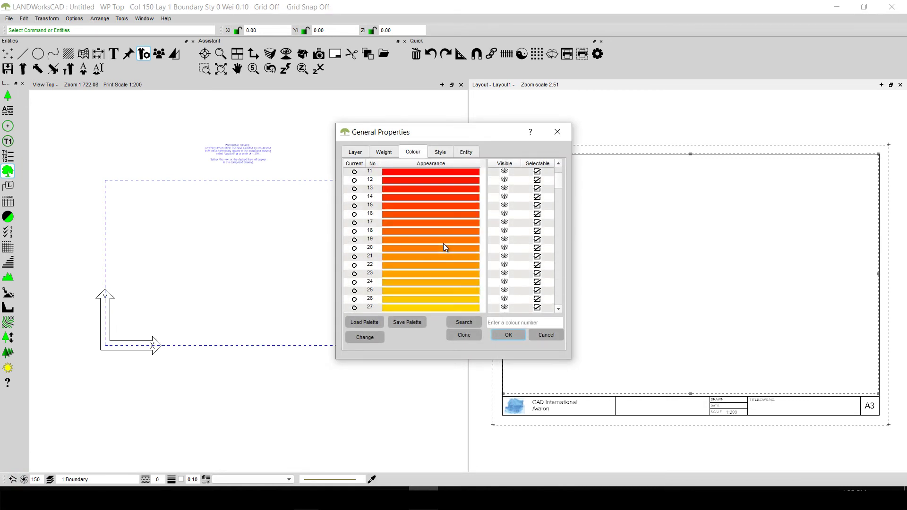
pyautogui.click(417, 172)
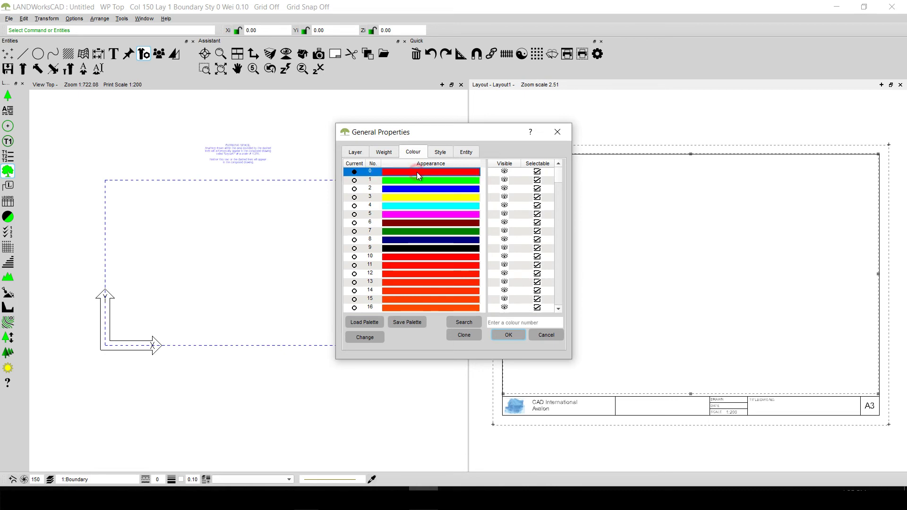
pyautogui.click(373, 337)
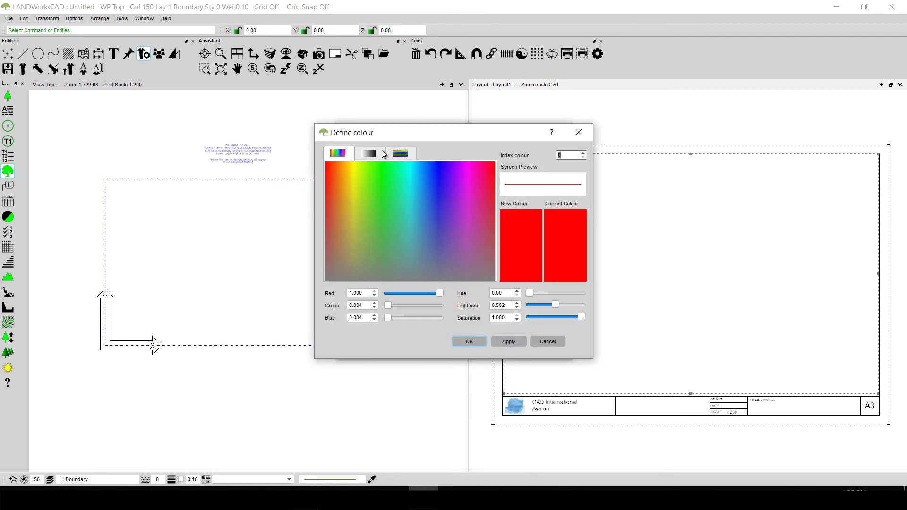
pyautogui.click(383, 154)
pyautogui.click(384, 182)
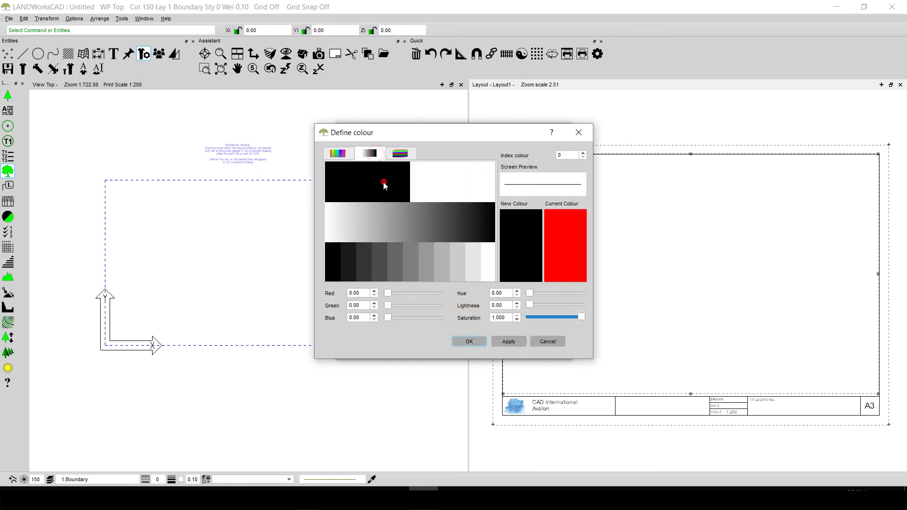
pyautogui.click(508, 341)
pyautogui.click(469, 340)
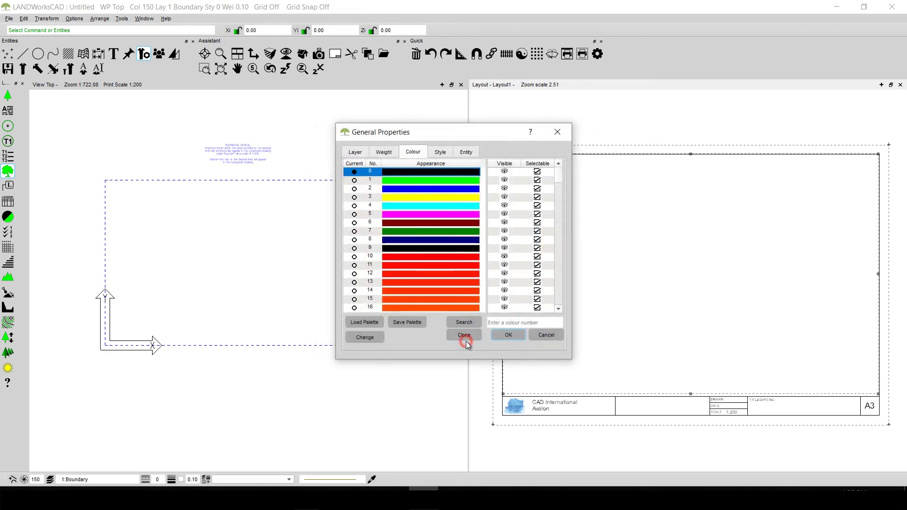
pyautogui.click(465, 336)
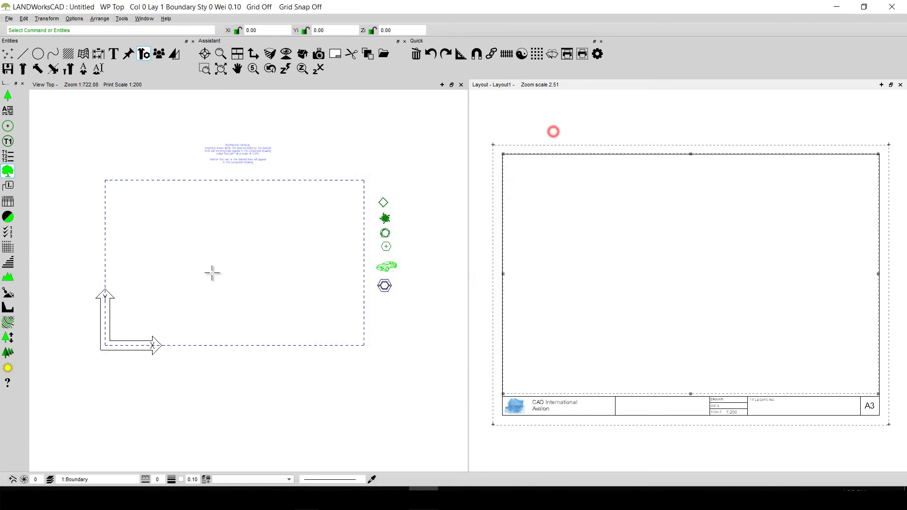
# Rename layer 12 (Ret Walls) as Text in the general layer properties.
pyautogui.click(50, 479)
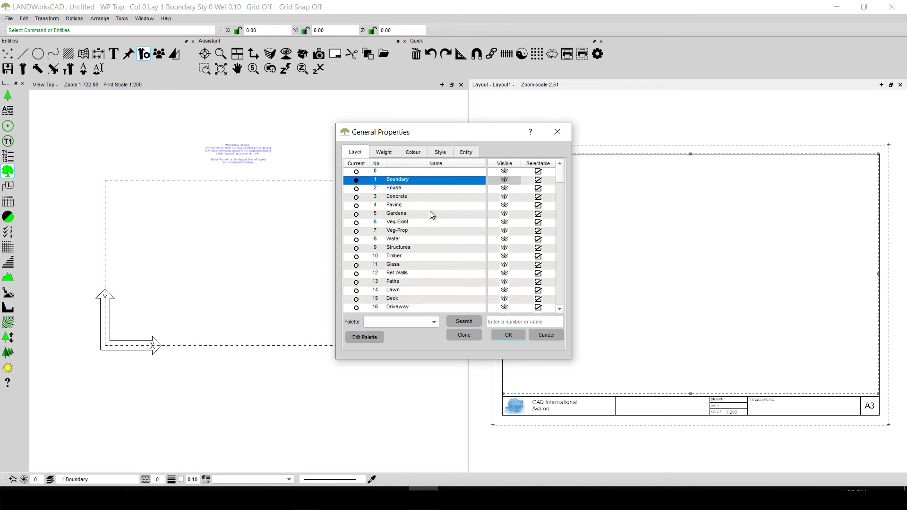
pyautogui.scroll(-1, 421, 271)
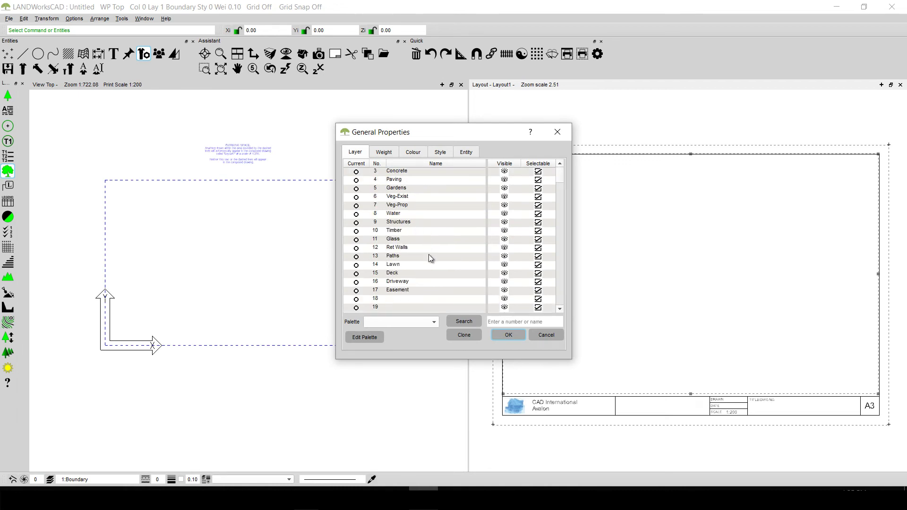
pyautogui.click(421, 246)
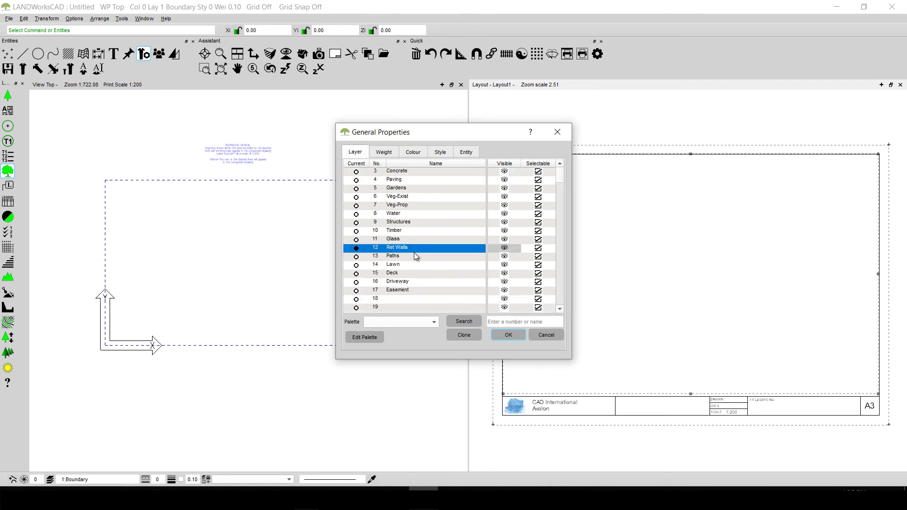
pyautogui.click(416, 249)
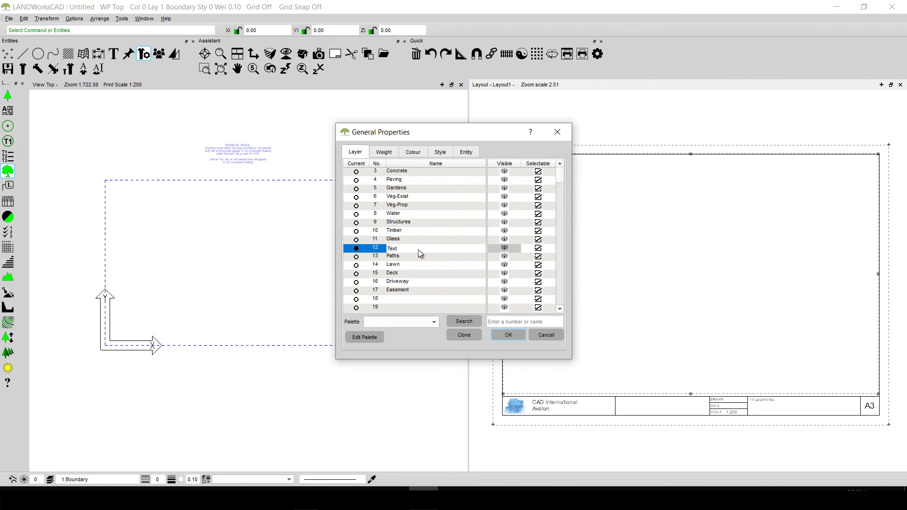
pyautogui.click(410, 288)
# Clear the names of layers 30 to 34, leaving layer 34 current, and apply the layer changes.
pyautogui.scroll(-5, 410, 287)
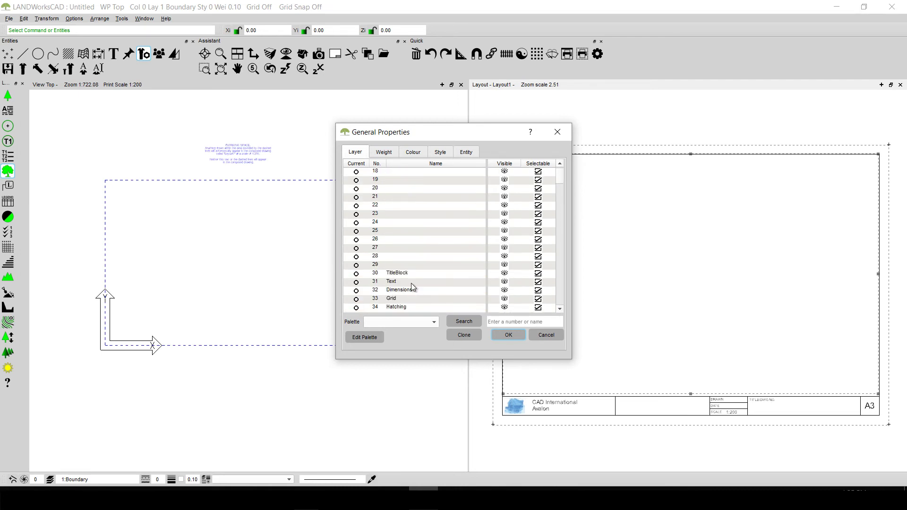
pyautogui.click(405, 273)
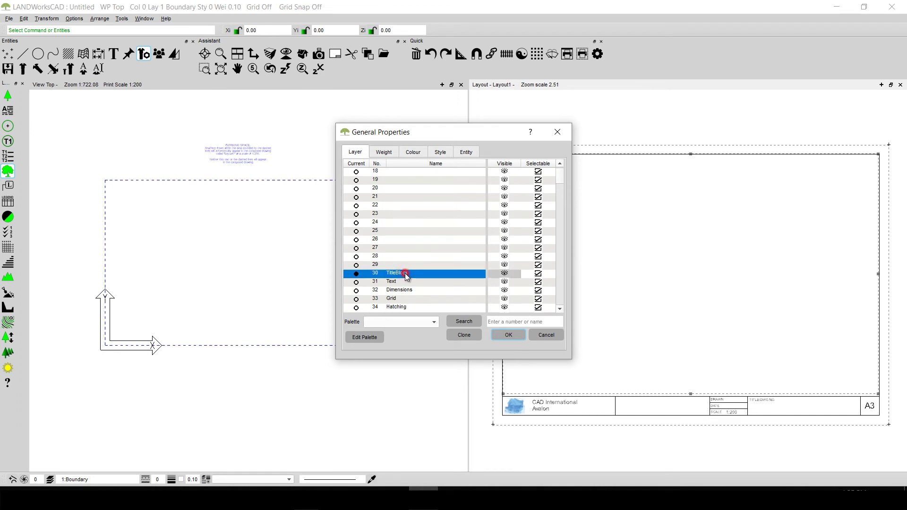
pyautogui.click(405, 274)
pyautogui.click(408, 282)
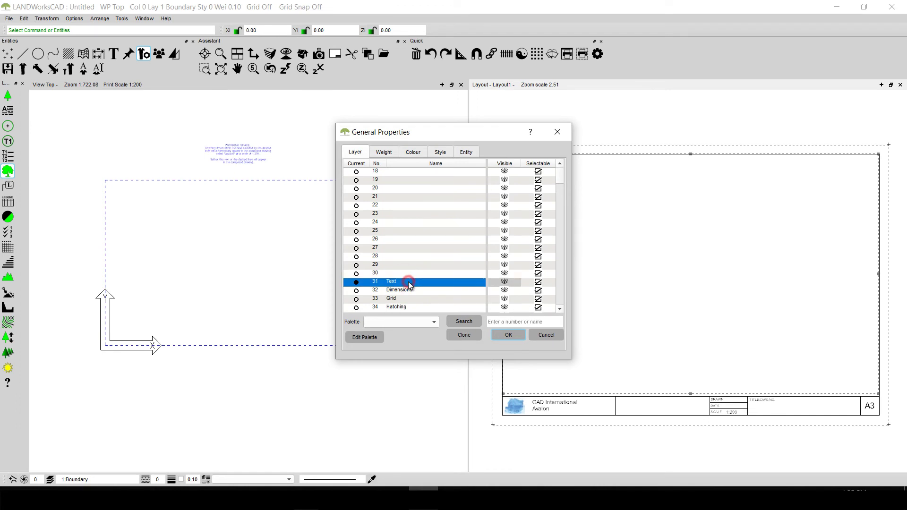
pyautogui.click(408, 283)
pyautogui.press('Delete')
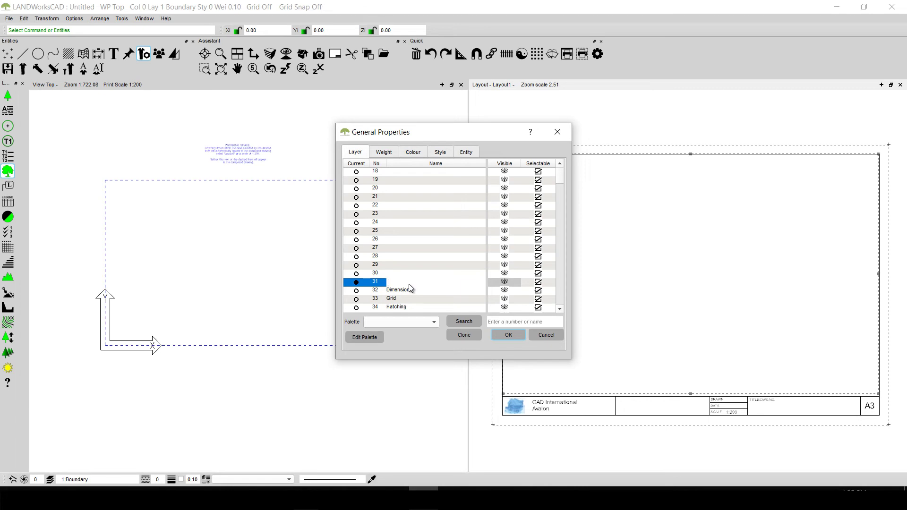
pyautogui.click(409, 291)
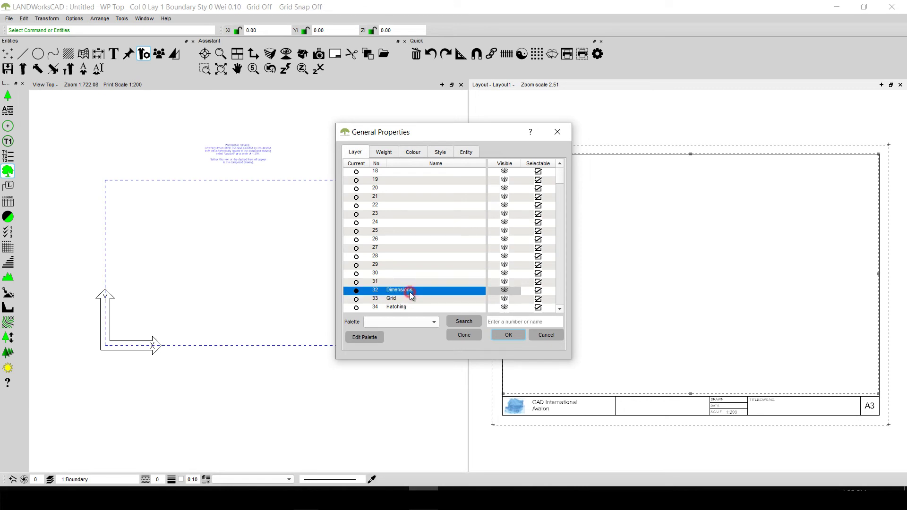
pyautogui.click(409, 291)
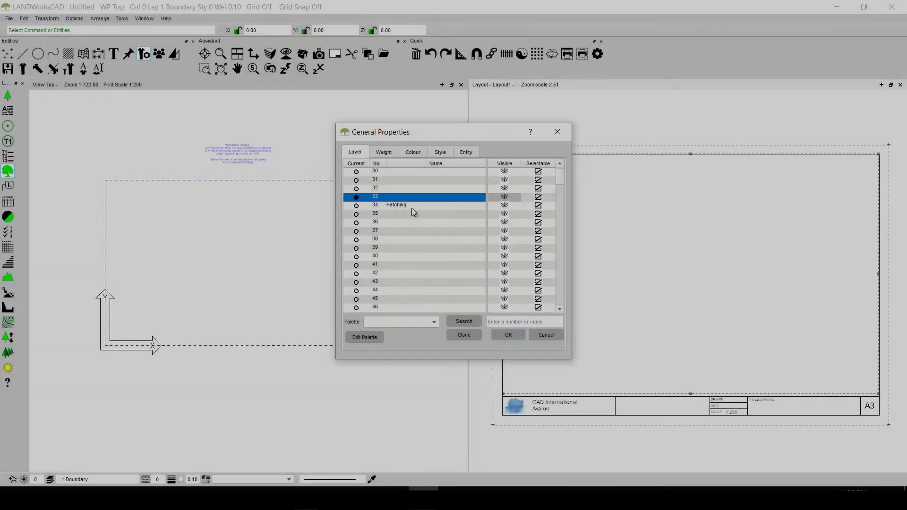
pyautogui.click(412, 205)
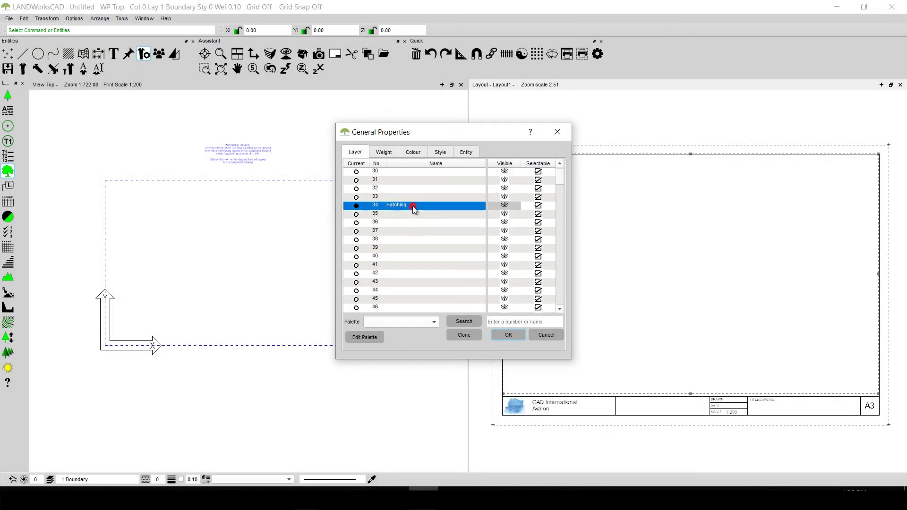
pyautogui.click(412, 206)
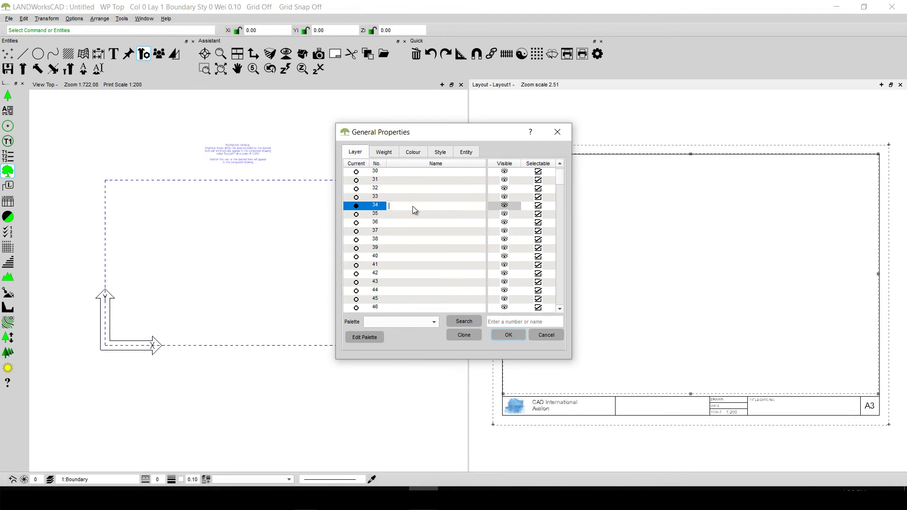
pyautogui.click(508, 335)
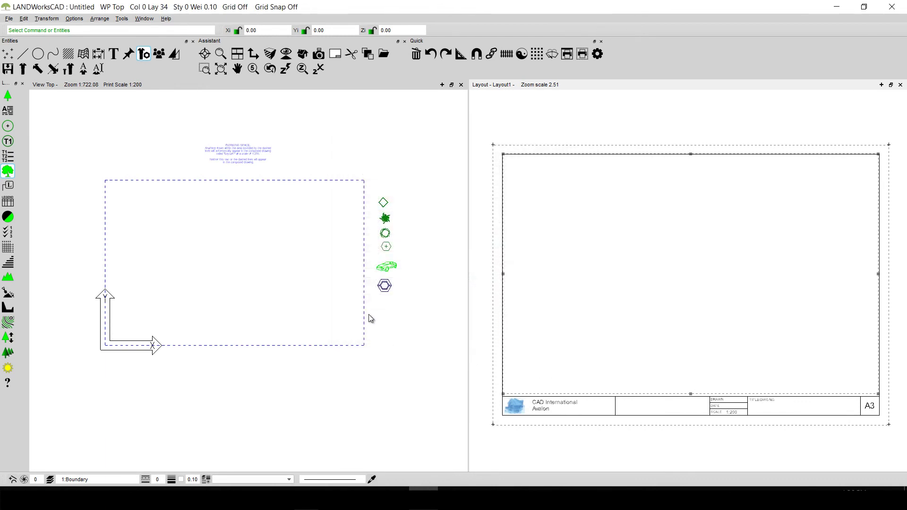
pyautogui.scroll(-3, 368, 315)
pyautogui.scroll(4, 369, 317)
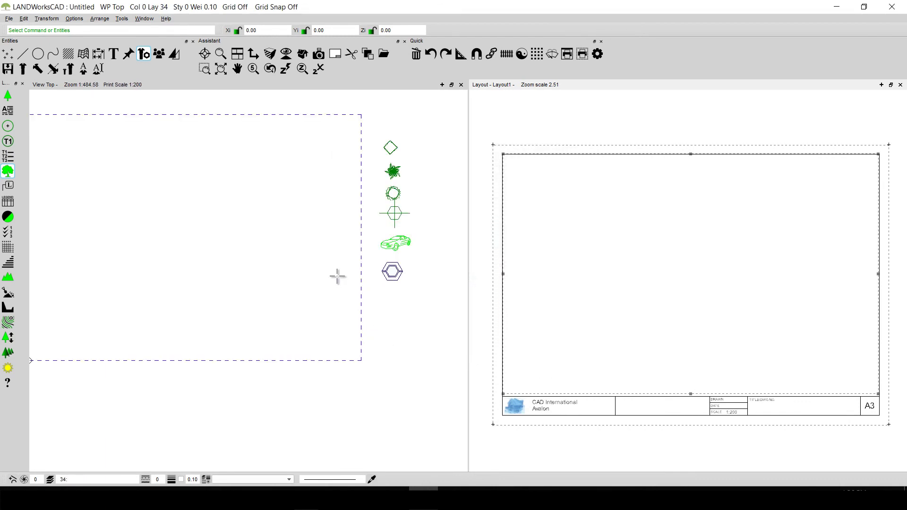
pyautogui.scroll(-1, 339, 278)
pyautogui.moveTo(250, 263)
pyautogui.mouseDown(button='middle')
pyautogui.moveTo(282, 314)
pyautogui.moveTo(288, 294)
pyautogui.mouseUp(button='middle')
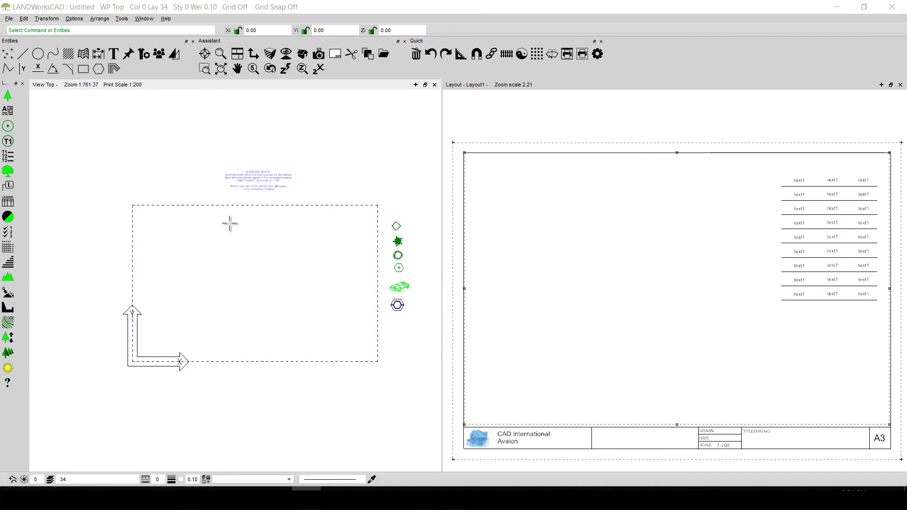
pyautogui.click(9, 18)
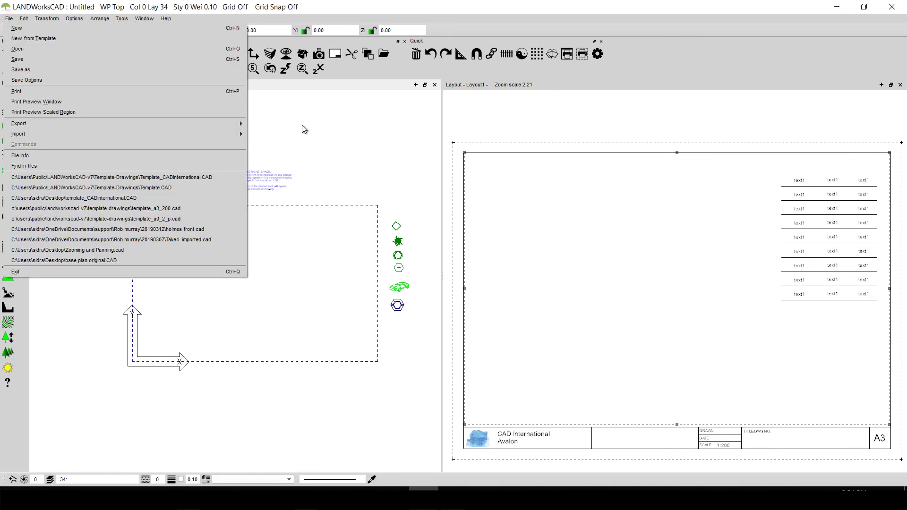
pyautogui.click(324, 166)
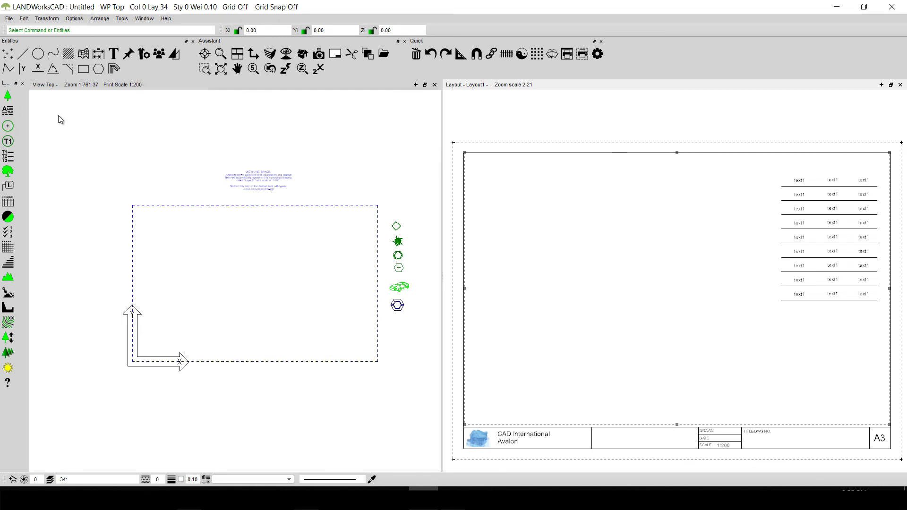
# Save the drawing as Template_CADInternational in CAD format in the Template-Drawings folder.
pyautogui.click(9, 19)
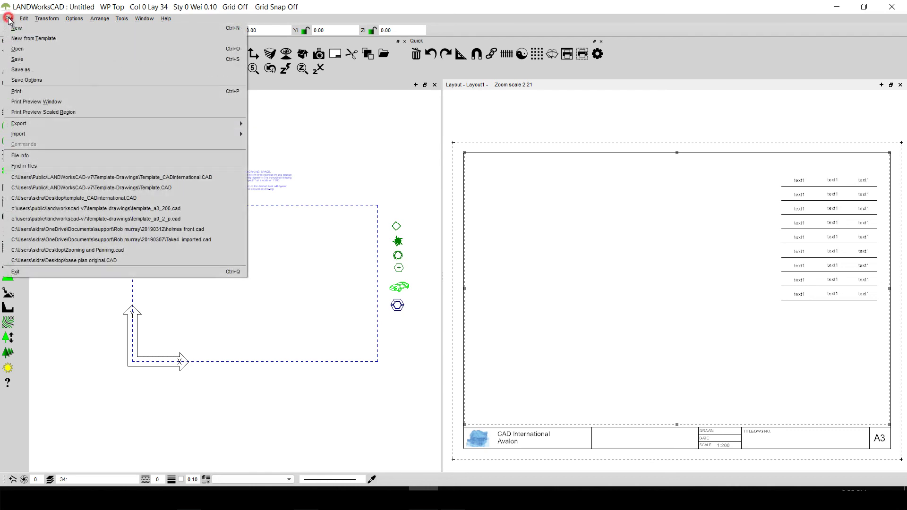
pyautogui.click(27, 59)
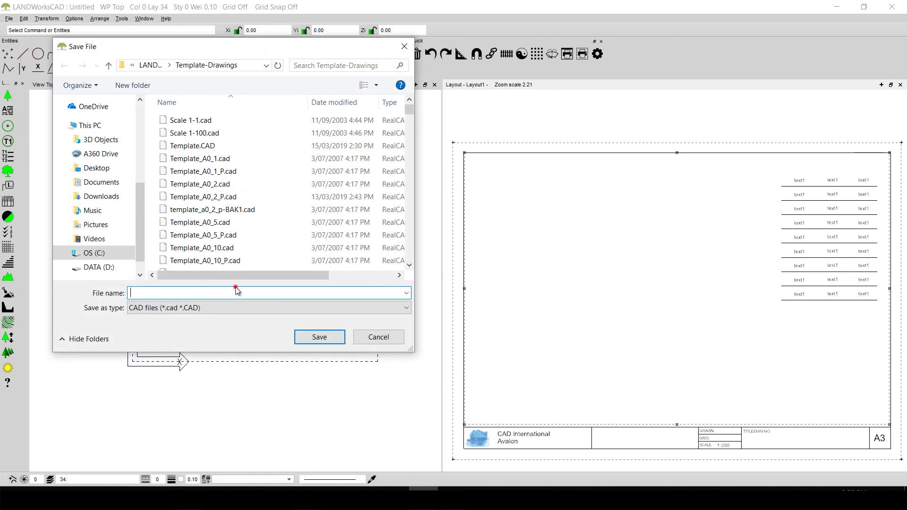
pyautogui.write('Tem')
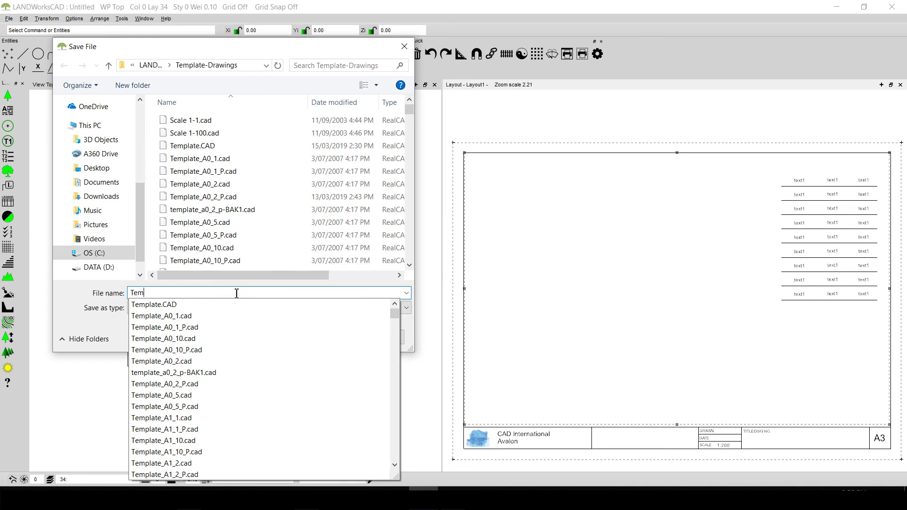
pyautogui.write('plate_CADInternational')
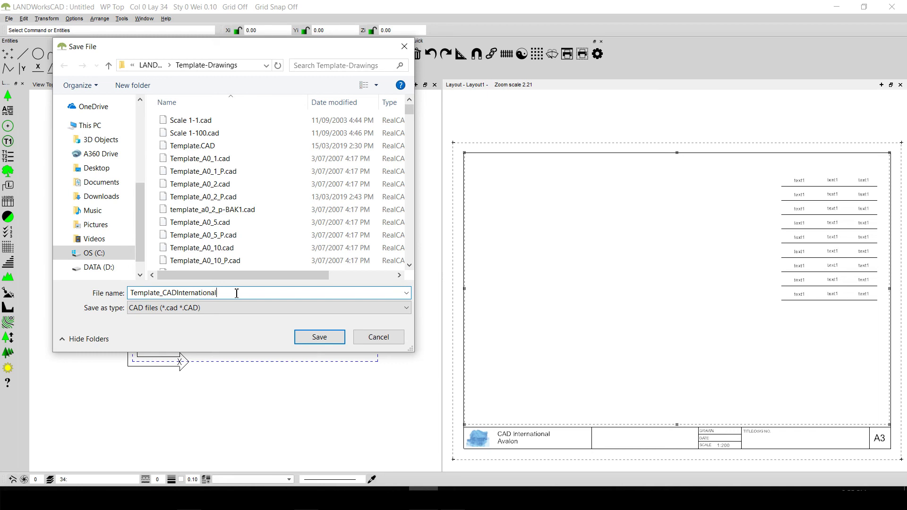
pyautogui.press('Return')
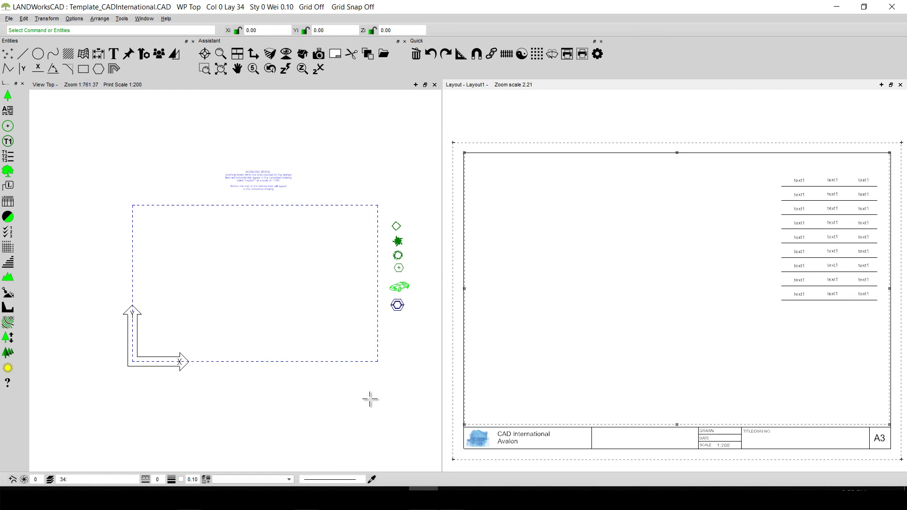
# Start a new drawing from the template Template_CADInternational.CAD in the Template-Drawings folder.
pyautogui.click(9, 20)
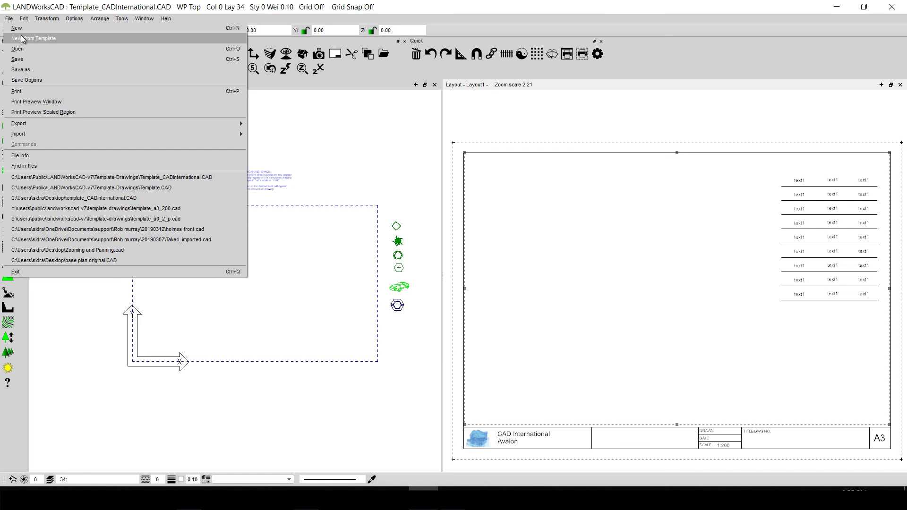
pyautogui.click(22, 39)
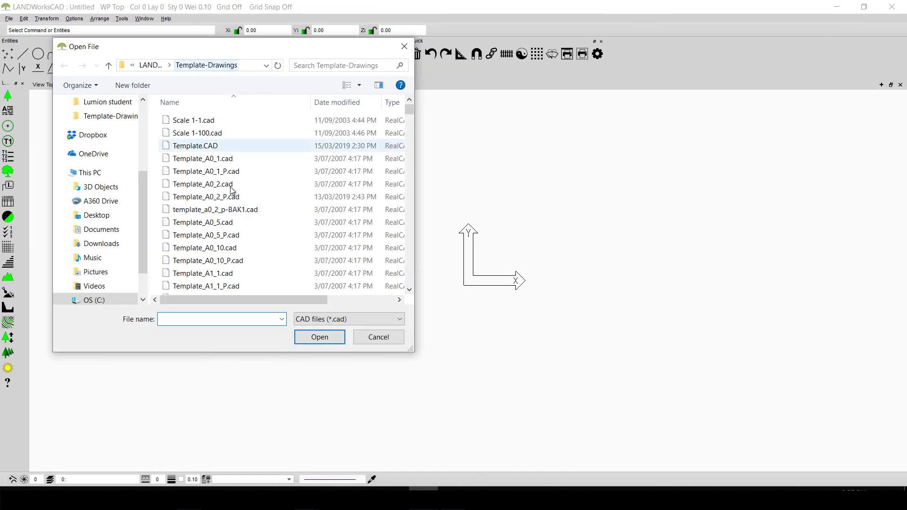
pyautogui.scroll(-13, 231, 190)
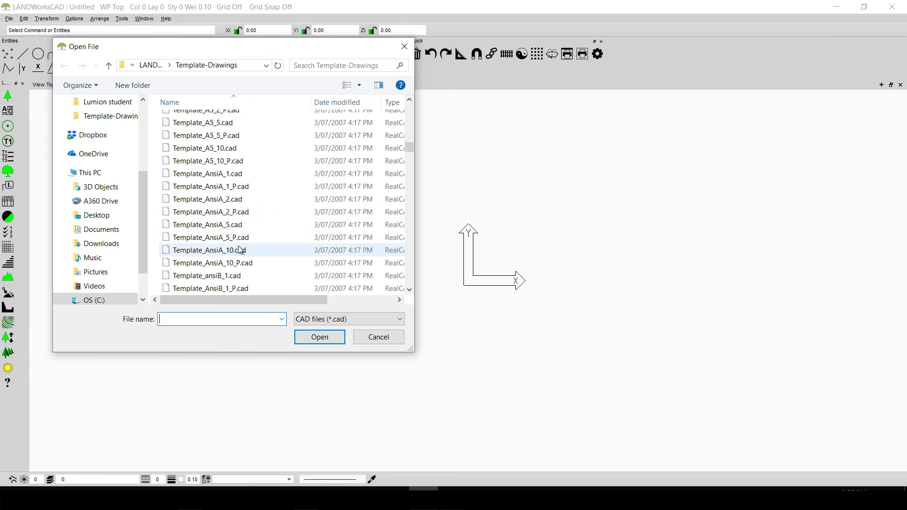
pyautogui.scroll(-15, 240, 249)
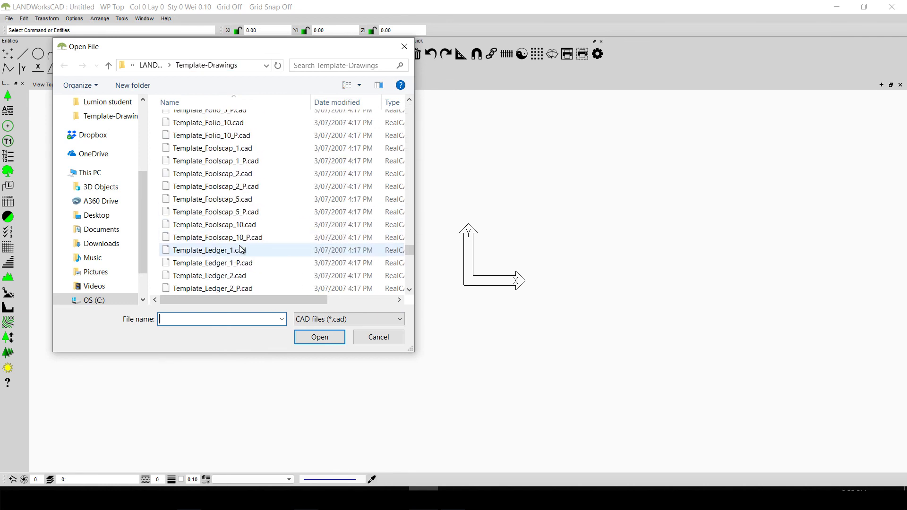
pyautogui.scroll(8, 240, 250)
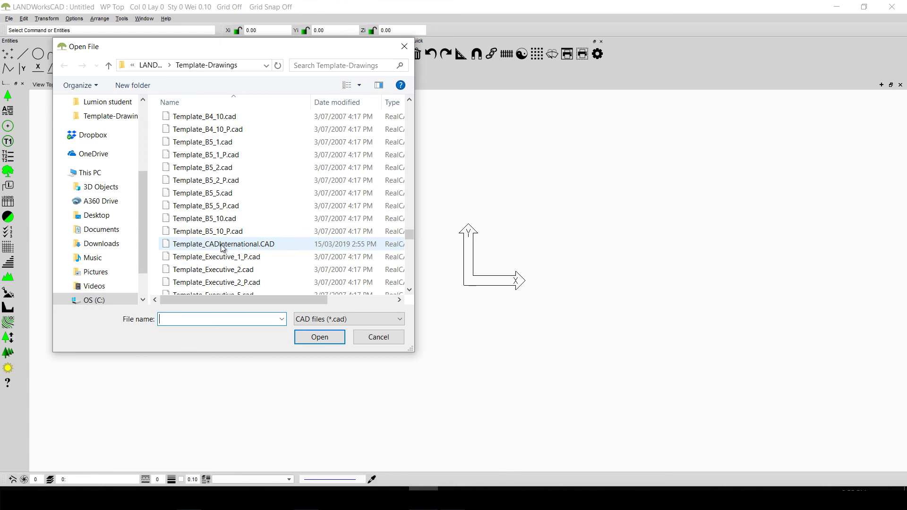
pyautogui.doubleClick(223, 249)
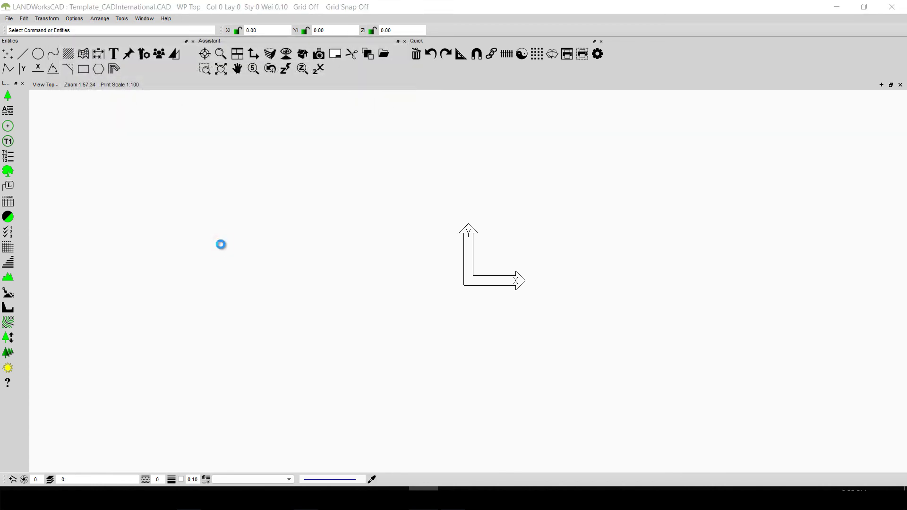